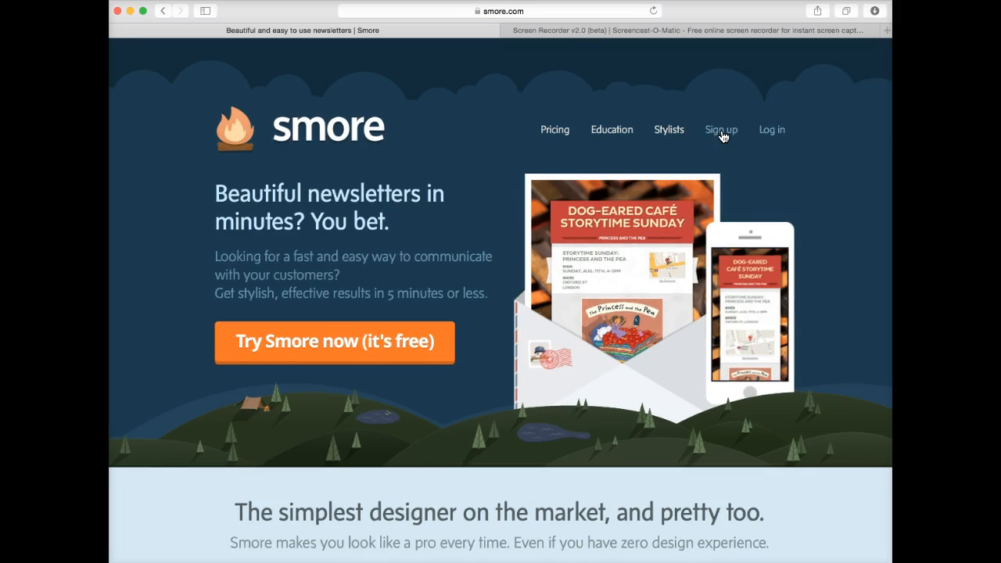
Log in to Smore with the account e-mail and password, declining Safari's offer to save it.
scroll(721, 133, down, 1)
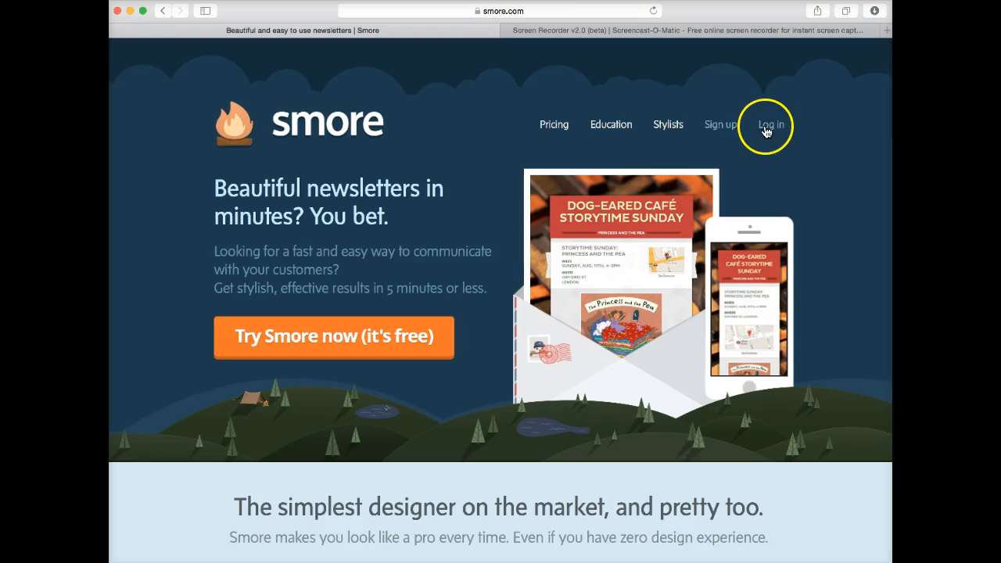
scroll(769, 132, up, 1)
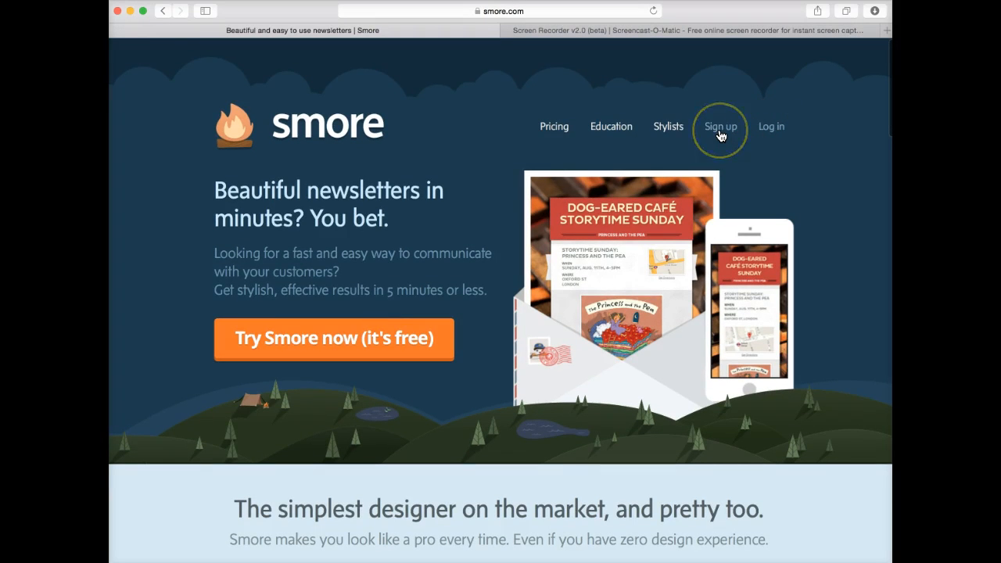
click(768, 127)
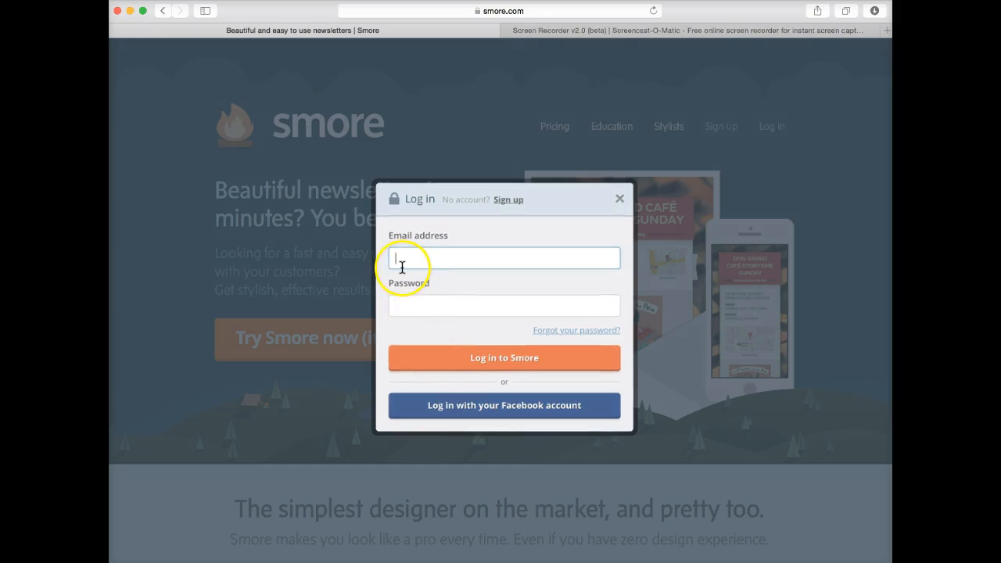
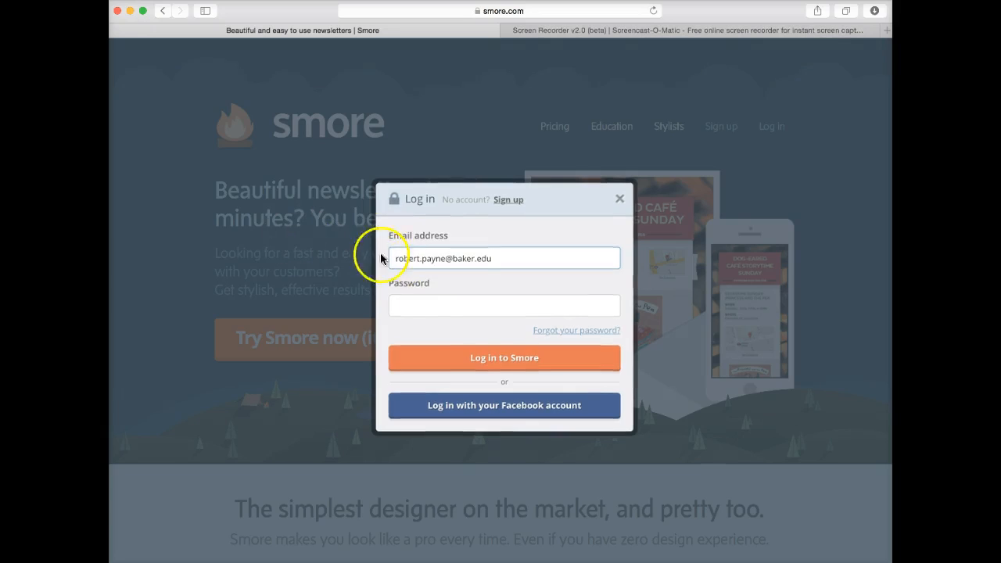
click(402, 308)
text(••)
click(471, 357)
click(620, 110)
click(574, 102)
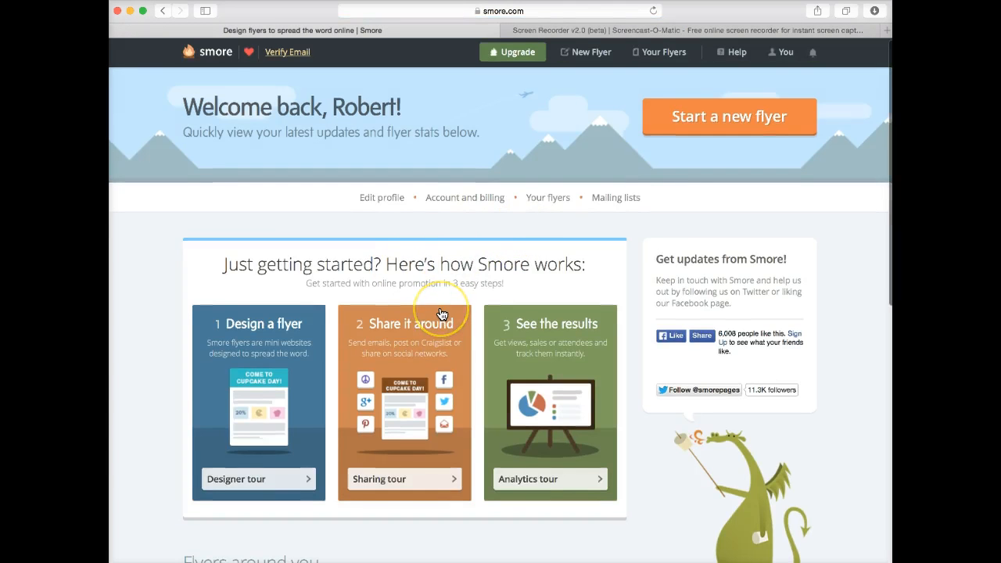
click(458, 299)
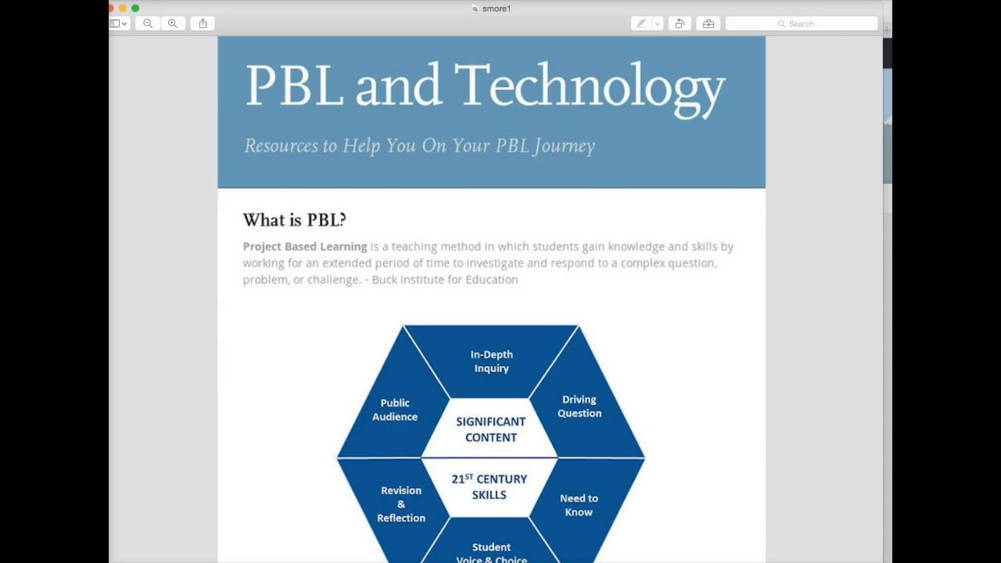
click(123, 11)
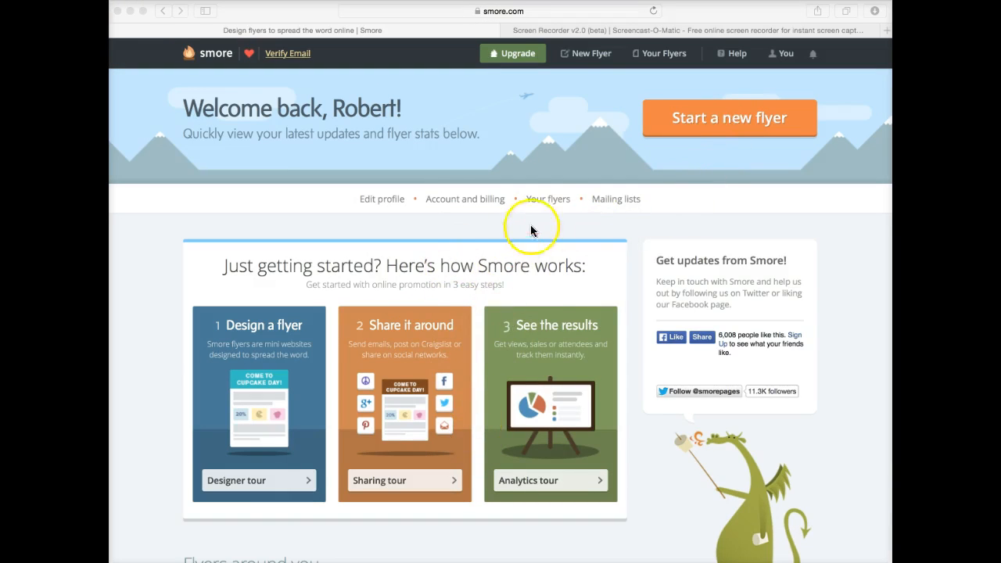
Start a new flyer to open the 'Design an awesome new flyer' template page.
scroll(657, 59, down, 1)
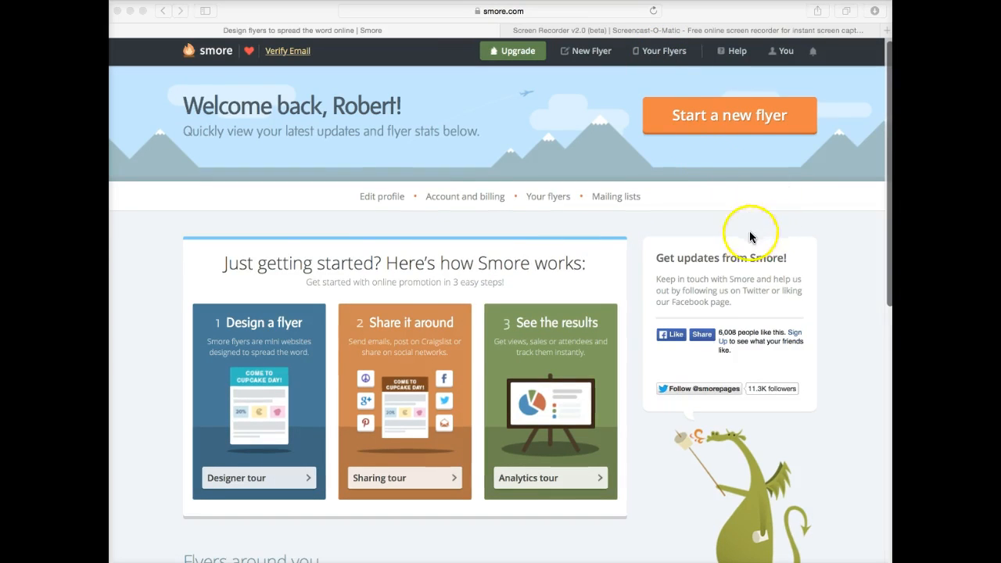
click(716, 116)
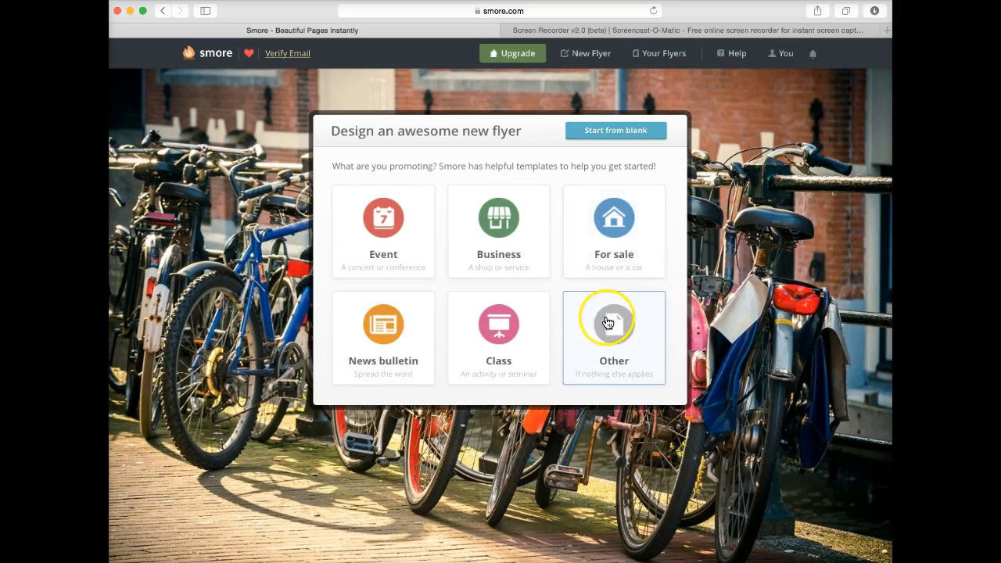
Choose the Class template and open the 'City Yoga Lessons' headline's title/subtitle form.
click(496, 322)
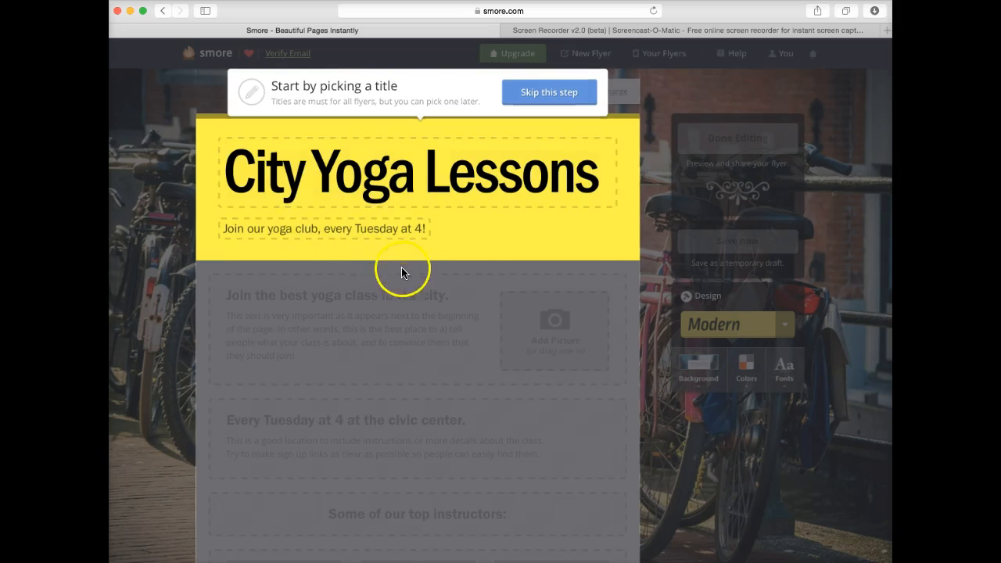
click(419, 302)
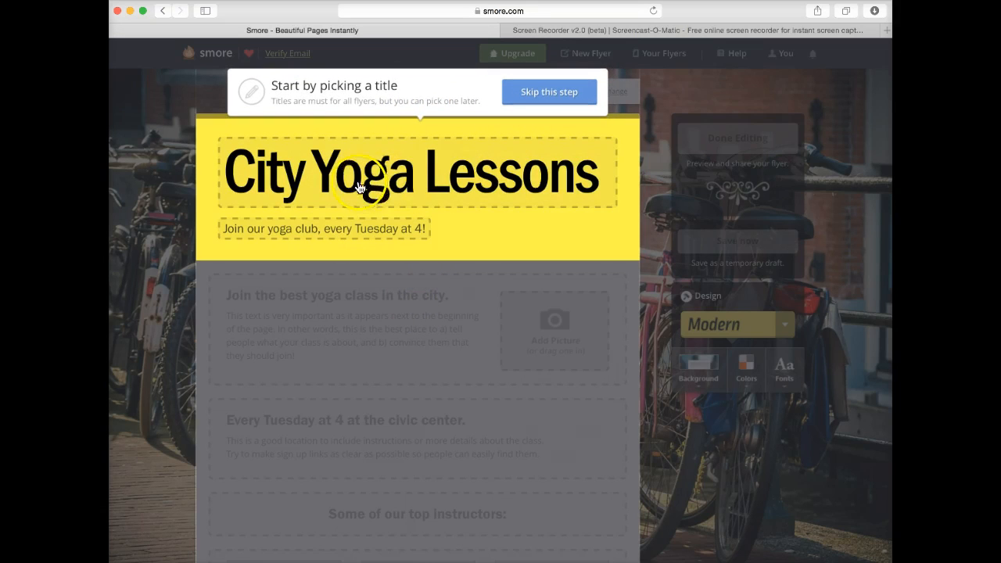
click(600, 177)
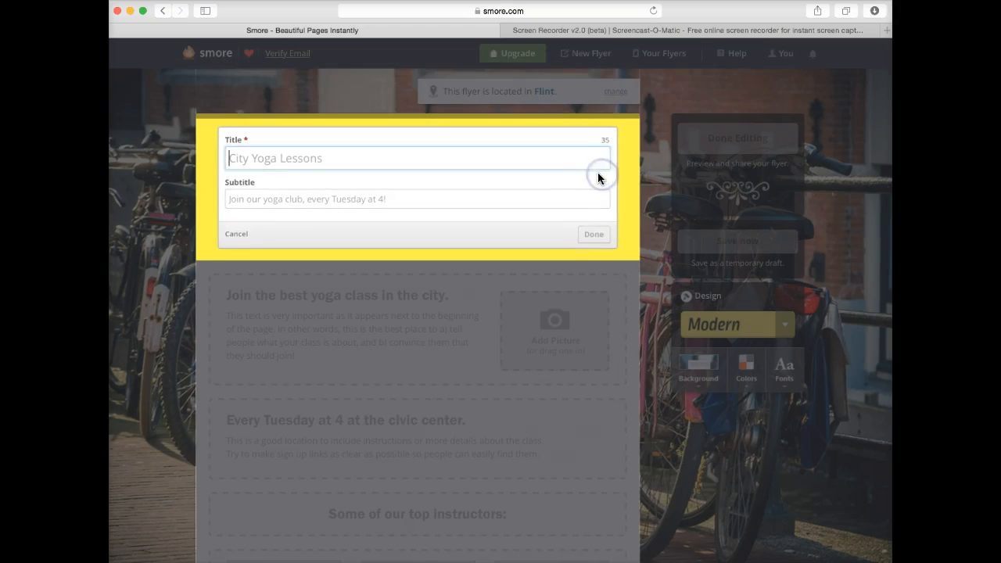
Change the flyer title to 'FIN101 Personal Finance'.
text(Bo)
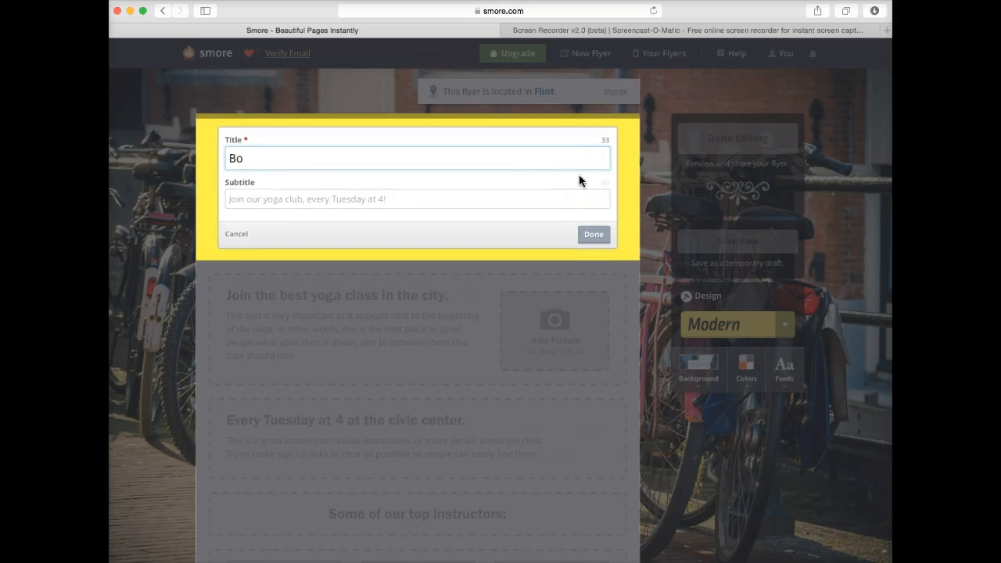
text(b's Training SMORE)
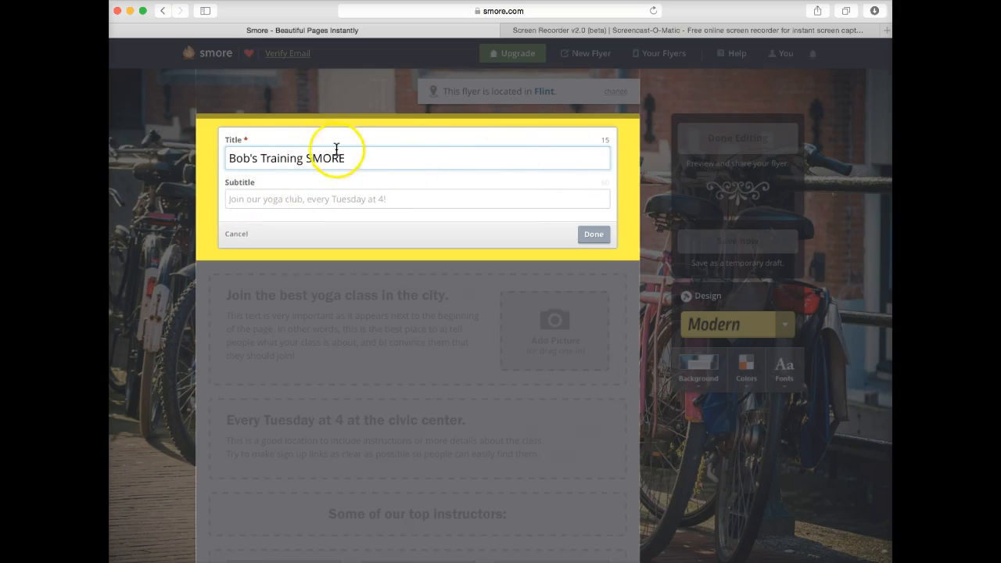
drag(352, 158, 216, 159)
text(MGT)
key(BackSpace)
key(BackSpace)
key(BackSpace)
text(FIN)
click(215, 160)
click(249, 157)
text(101 Pers)
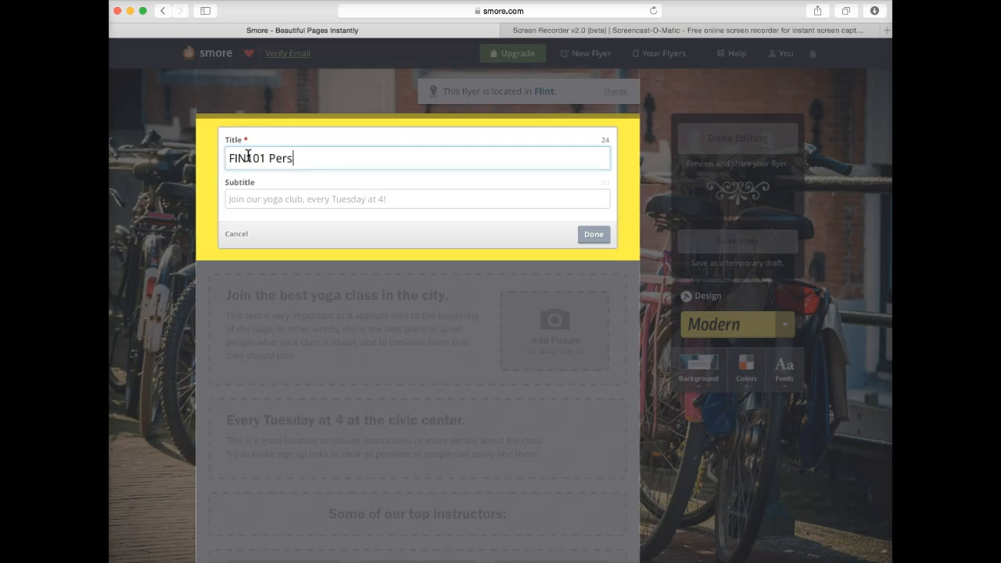
text(onal FIN)
key(BackSpace)
key(BackSpace)
text(inace)
key(BackSpace)
key(BackSpace)
text(nce)
Enter the author's surname-and-term code as the subtitle and apply the header changes.
click(241, 199)
text(Payne)
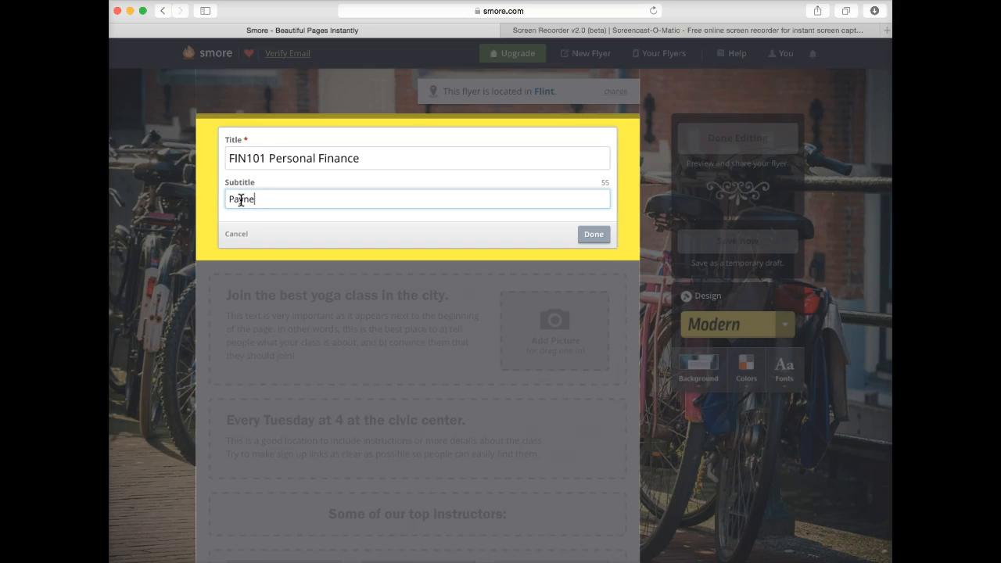
text(_W15)
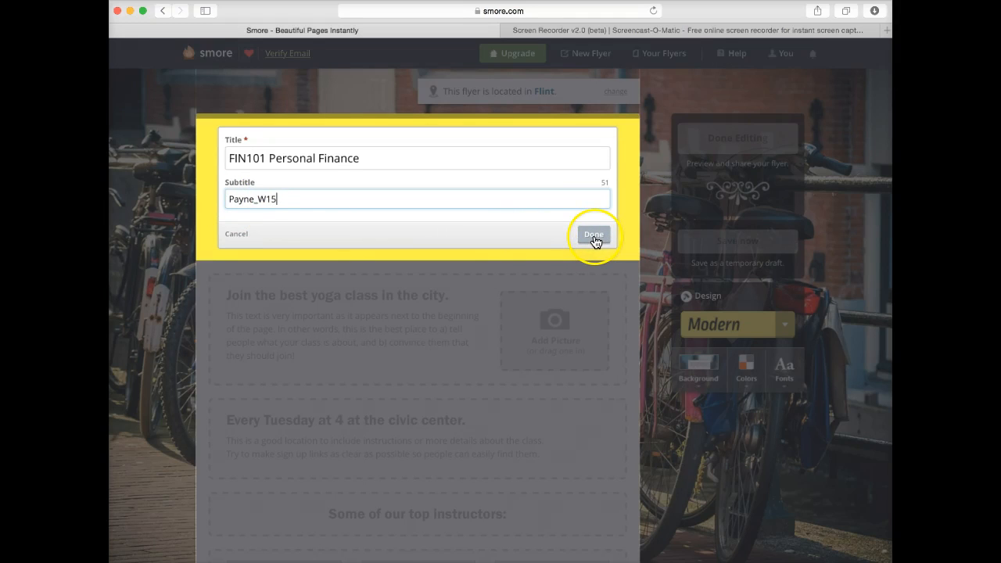
scroll(596, 241, down, 1)
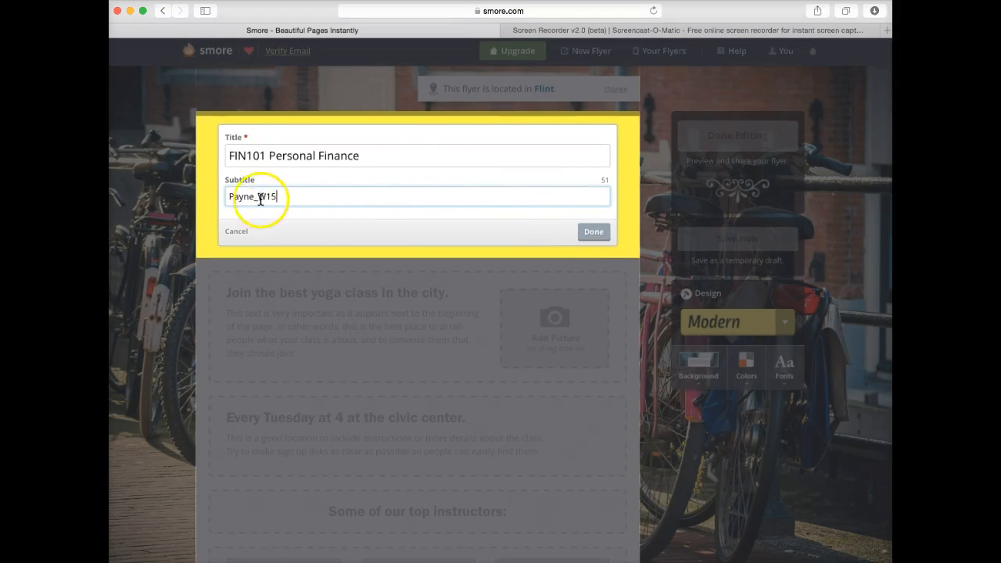
click(594, 233)
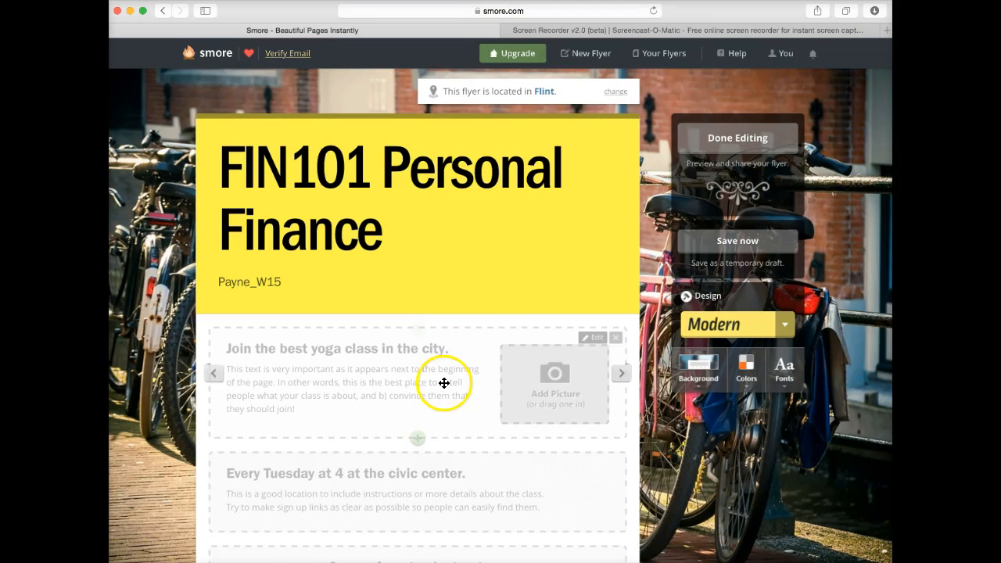
scroll(438, 380, down, 3)
scroll(439, 385, down, 6)
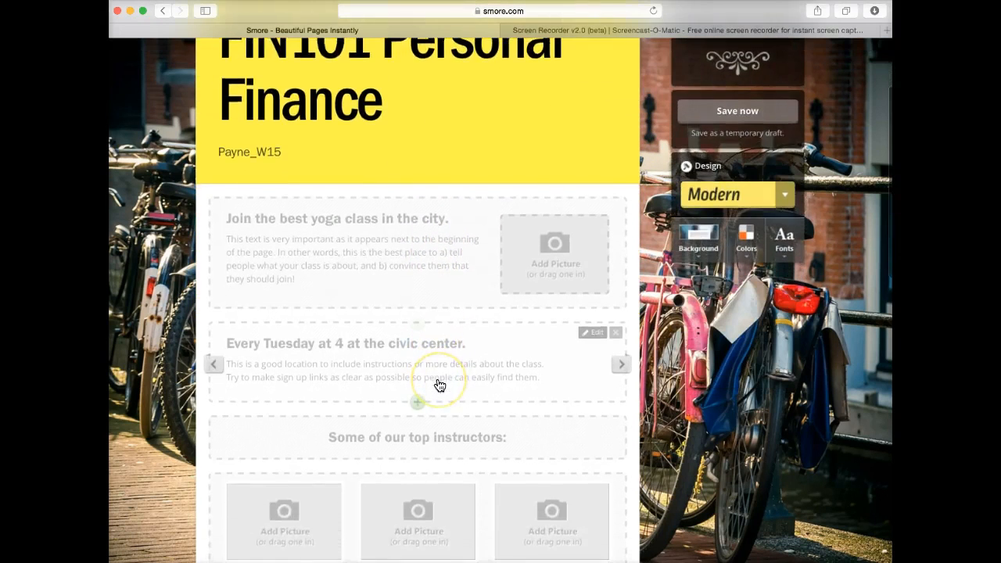
scroll(438, 379, down, 8)
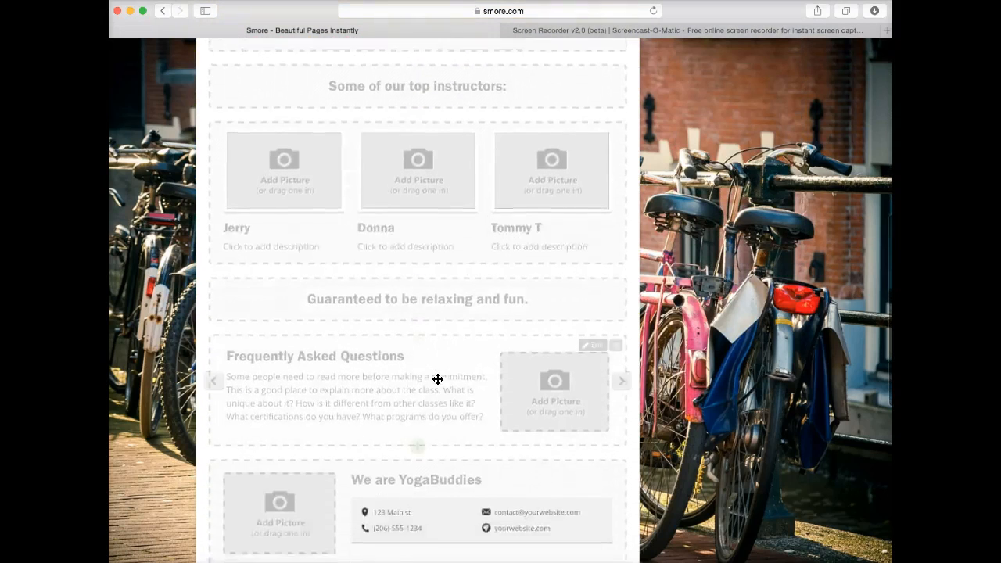
scroll(438, 379, up, 1)
scroll(438, 379, down, 2)
scroll(438, 380, up, 2)
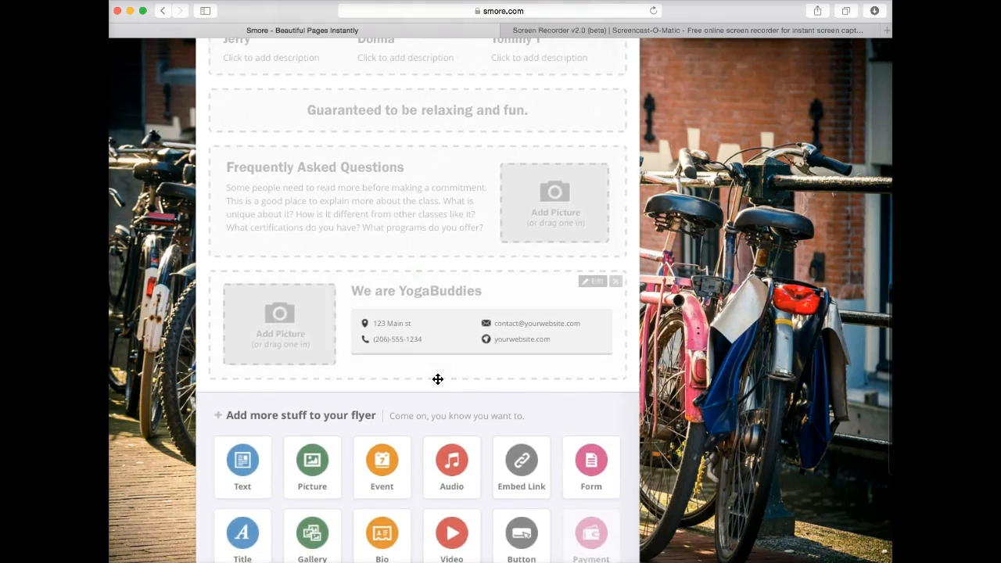
click(548, 323)
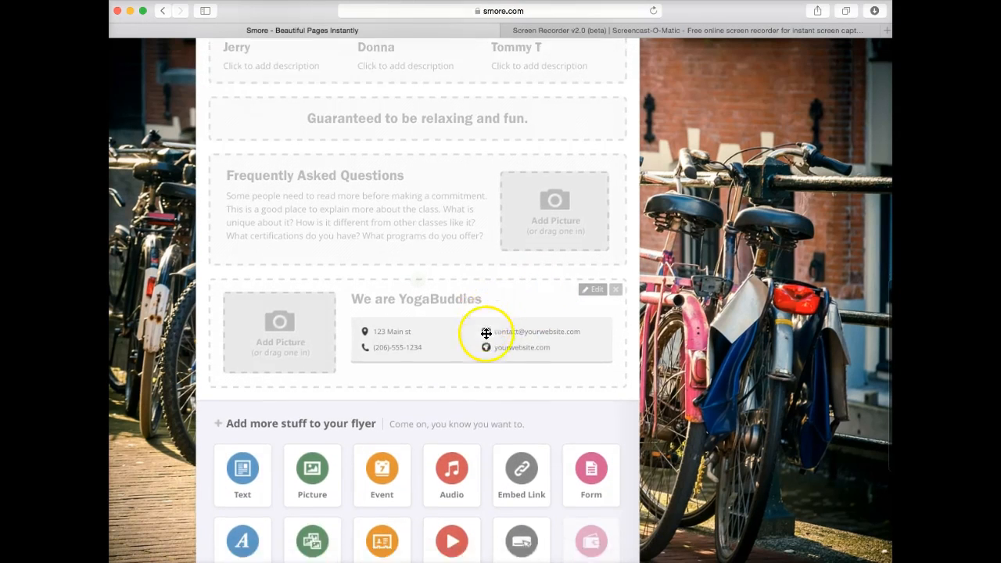
scroll(488, 333, down, 4)
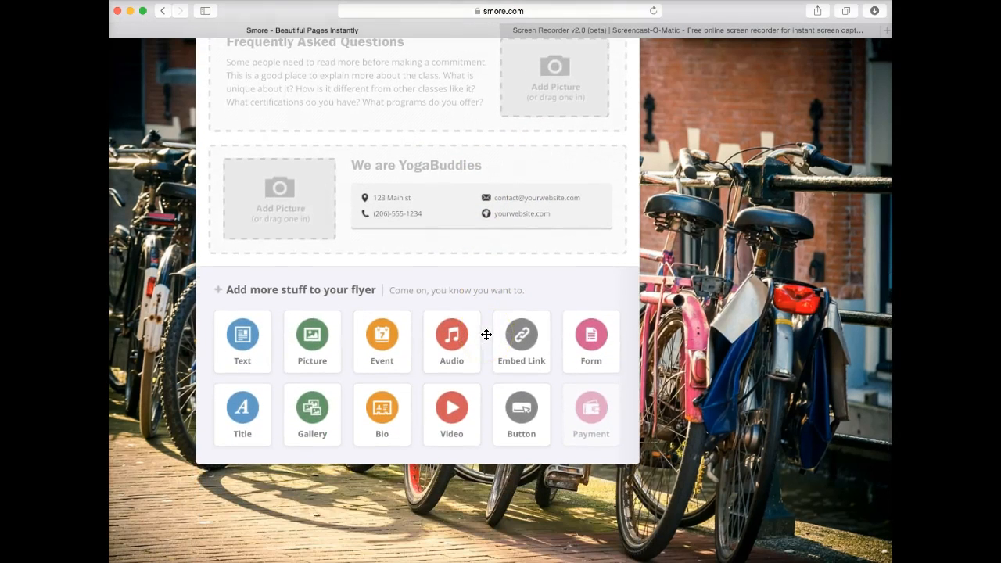
scroll(411, 331, up, 1)
scroll(412, 333, up, 8)
scroll(412, 332, up, 4)
scroll(413, 332, up, 3)
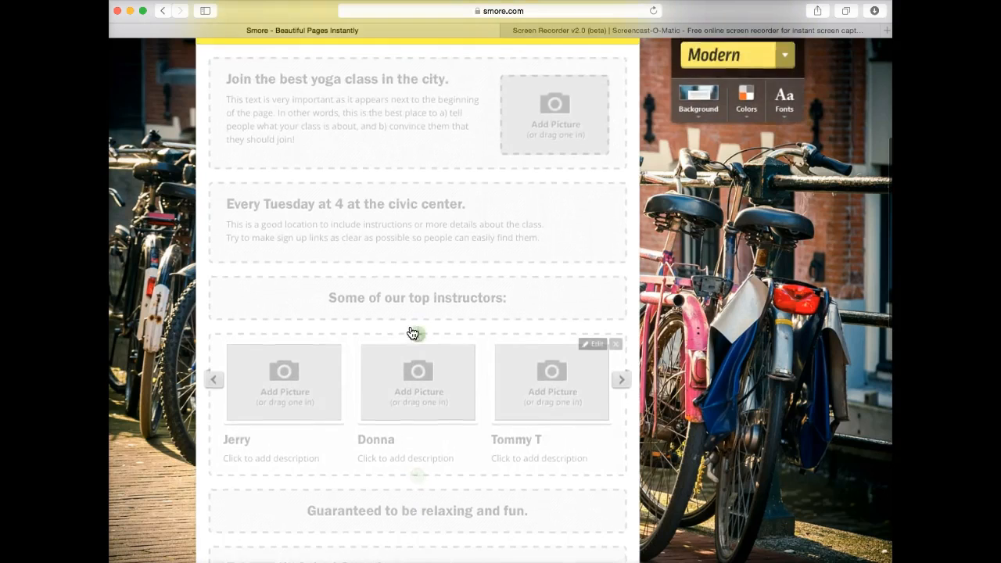
scroll(471, 306, up, 4)
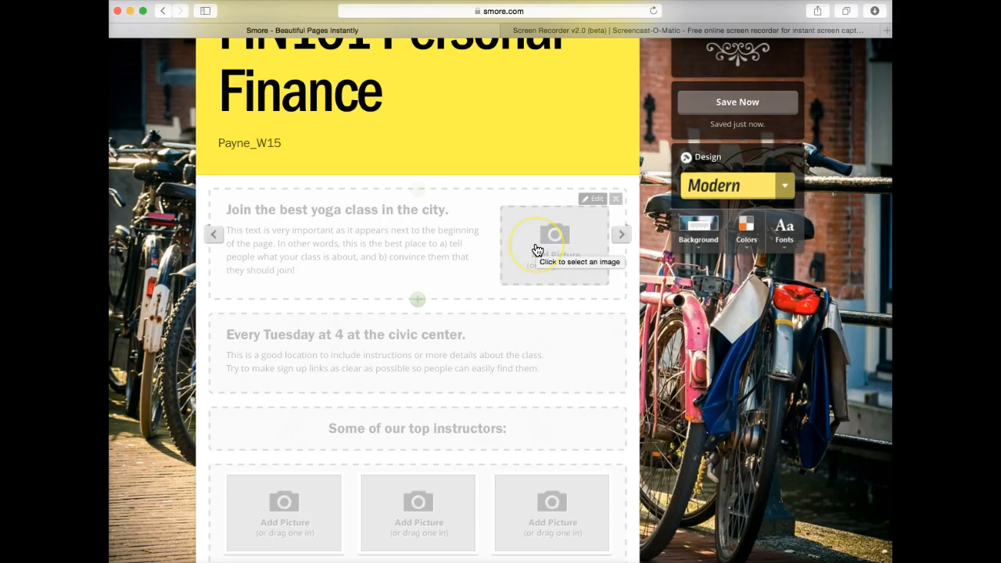
Cycle the first yoga block's layouts until it is text-only, then open it for editing.
click(621, 234)
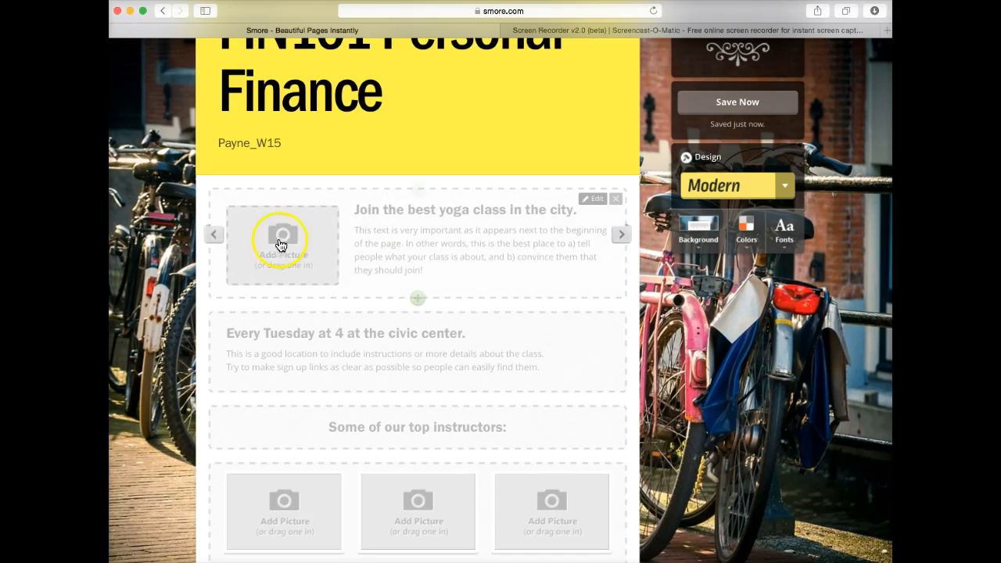
click(215, 234)
click(551, 252)
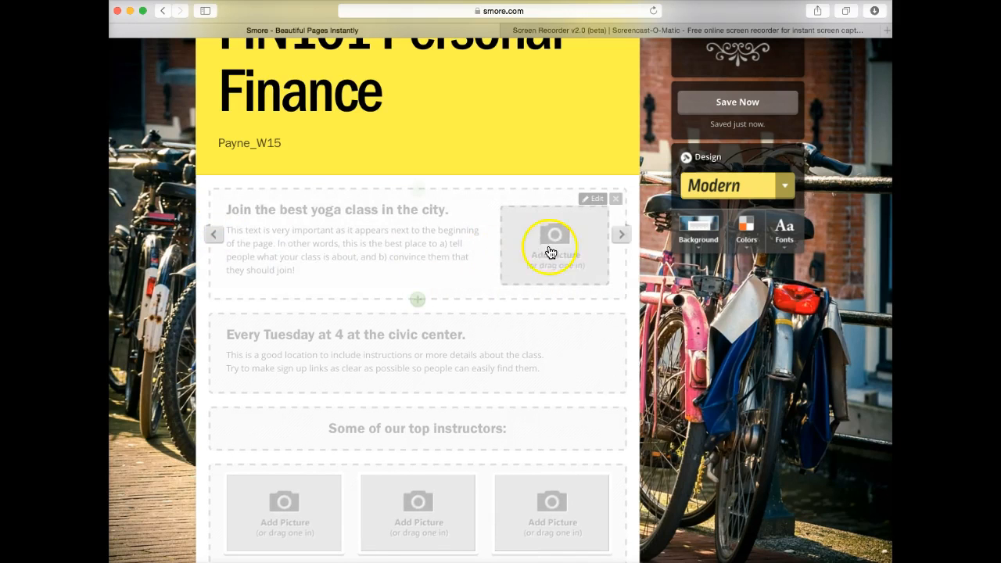
click(621, 235)
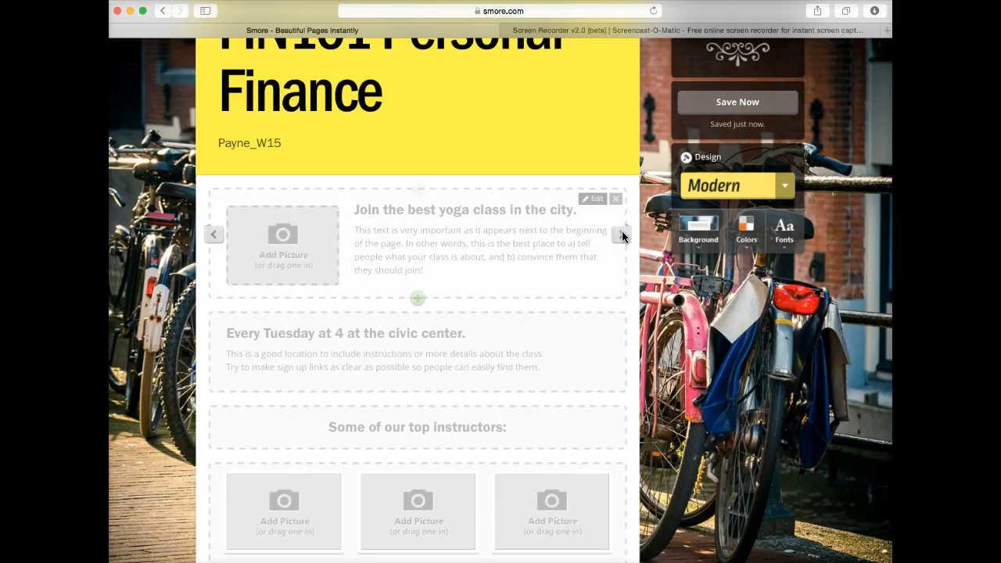
click(622, 234)
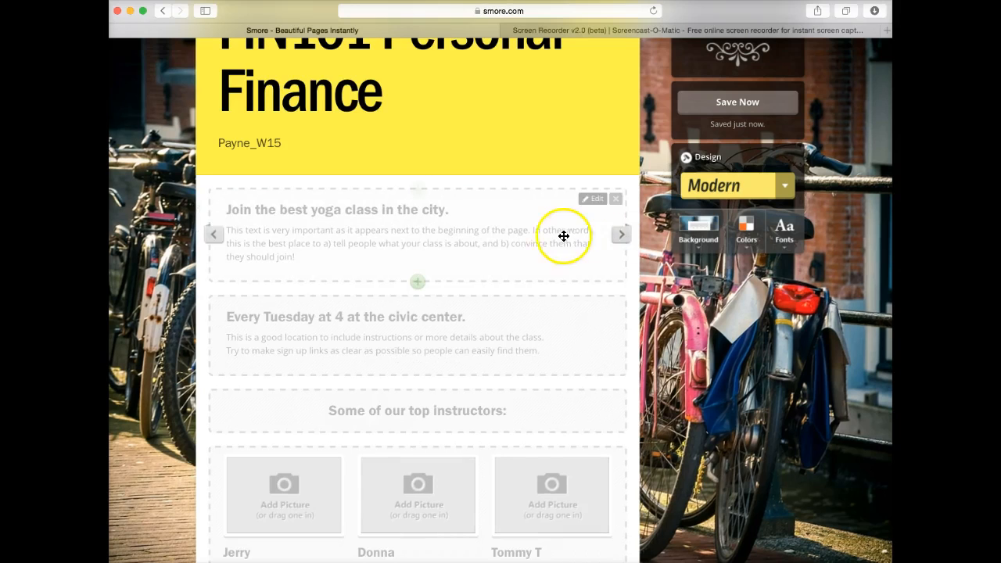
click(593, 203)
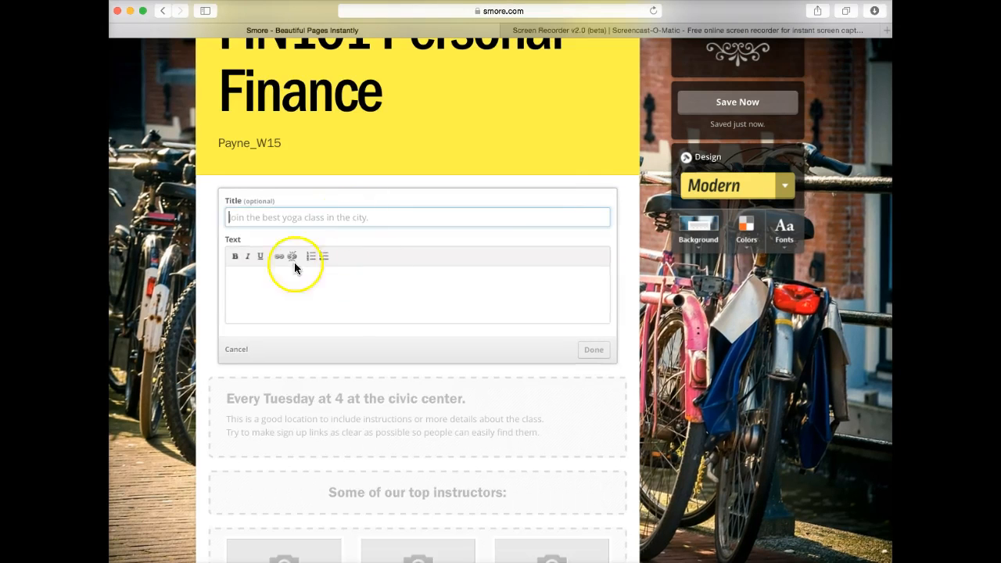
Cancel editing and remove the 'Join the best yoga class in the city.' block.
click(236, 350)
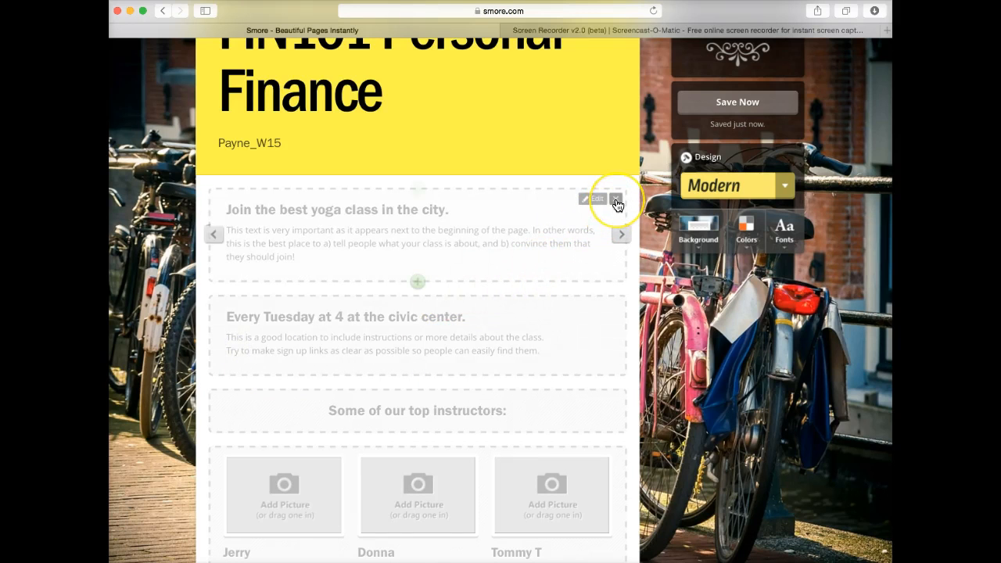
click(616, 200)
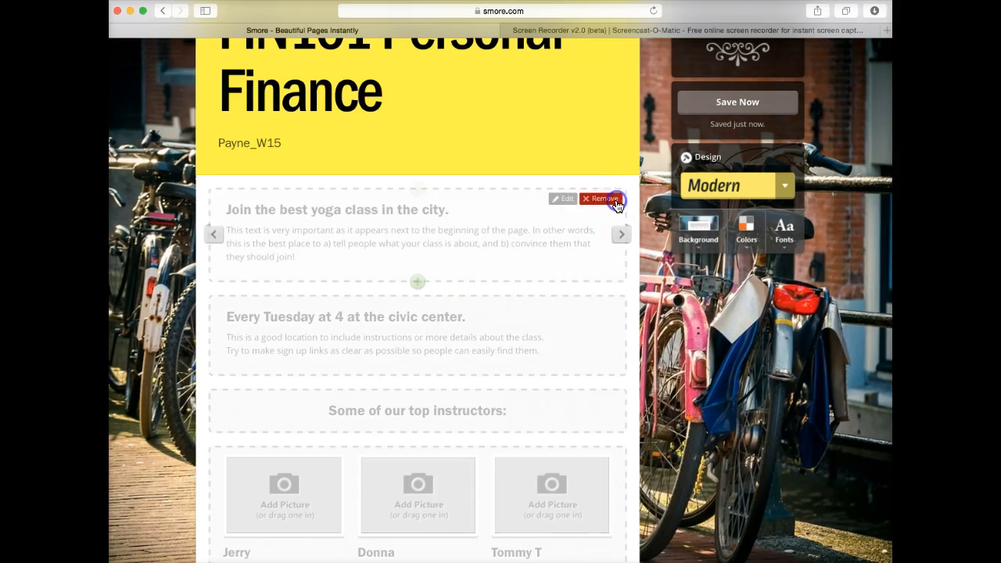
click(616, 202)
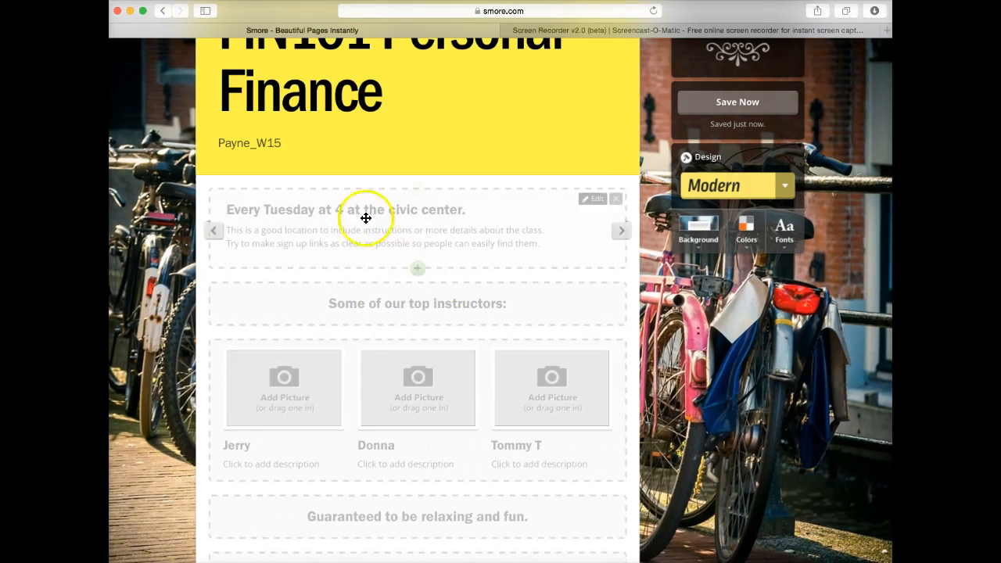
Keep the Tuesday block text-only after trying a picture layout, and open add-content choices below it.
click(211, 232)
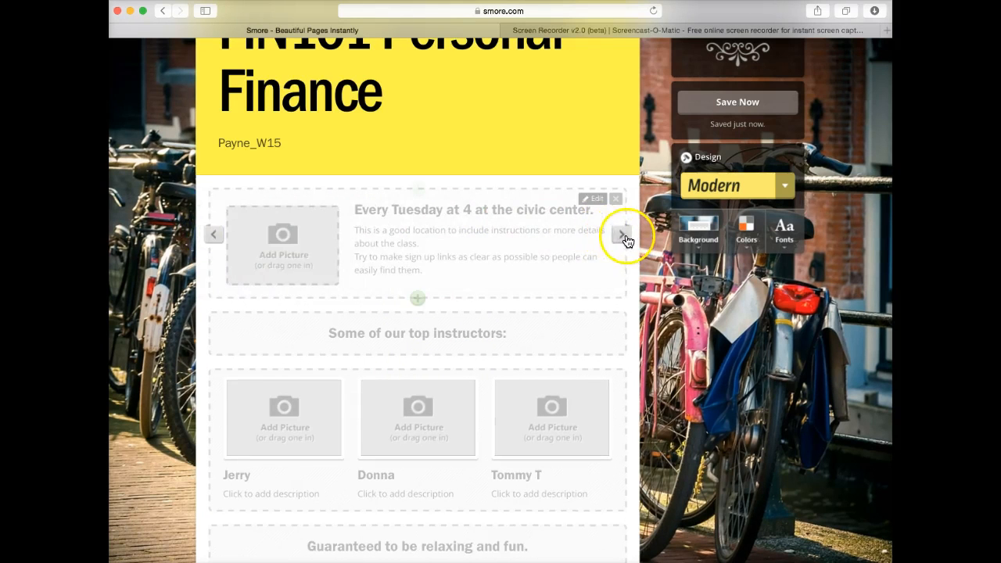
click(624, 237)
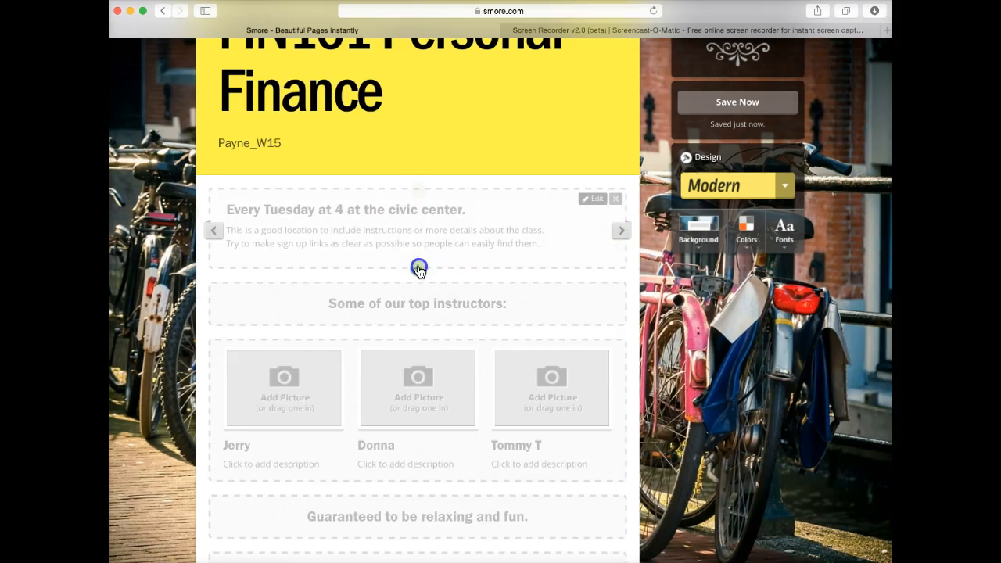
click(418, 270)
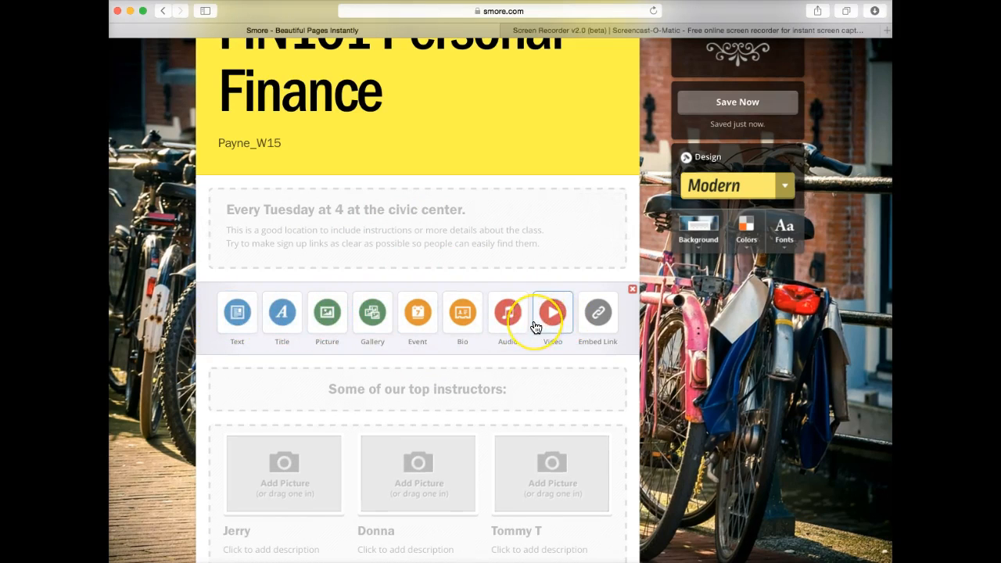
scroll(536, 327, down, 2)
scroll(535, 327, down, 2)
scroll(536, 326, down, 3)
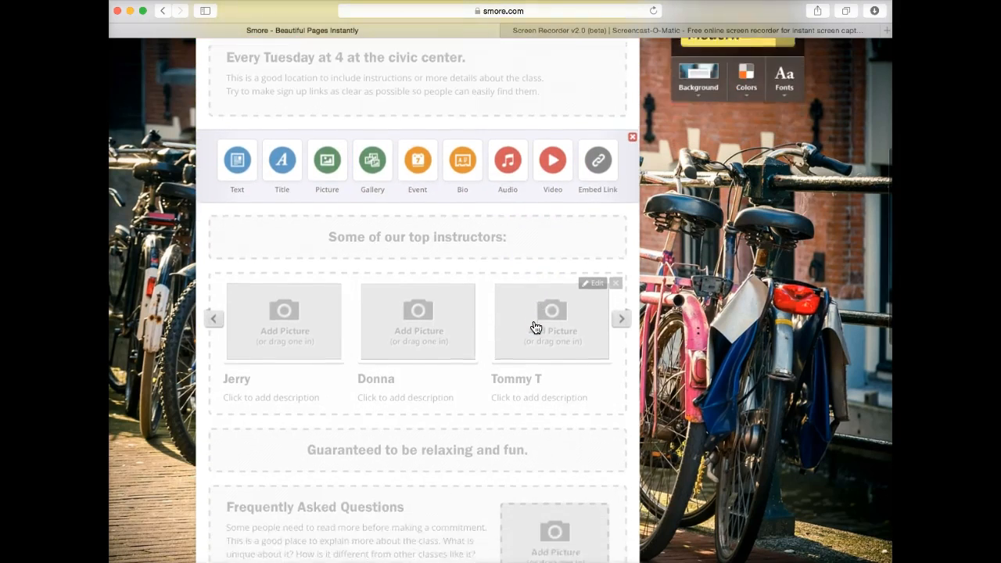
scroll(536, 327, up, 1)
scroll(536, 327, down, 4)
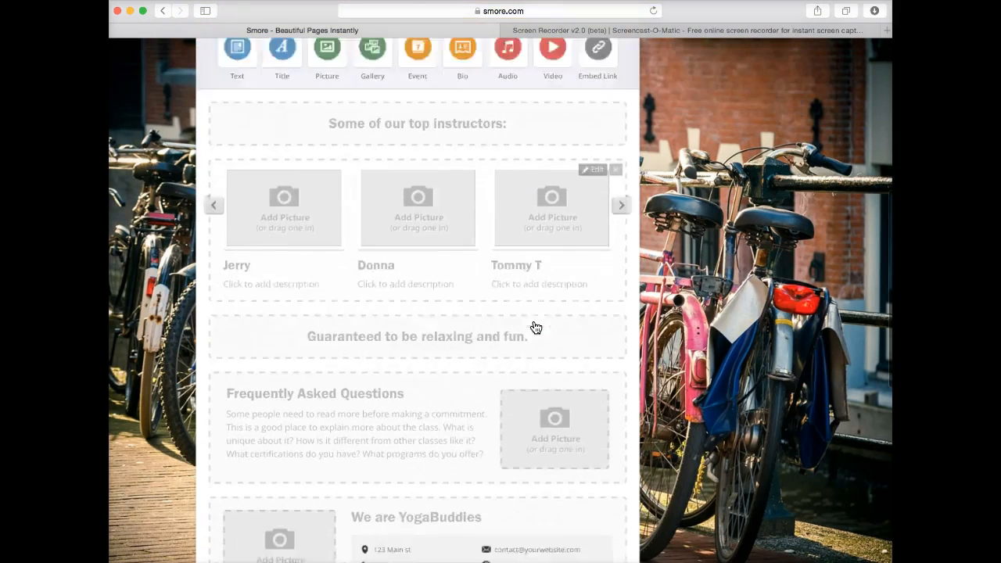
scroll(536, 327, down, 5)
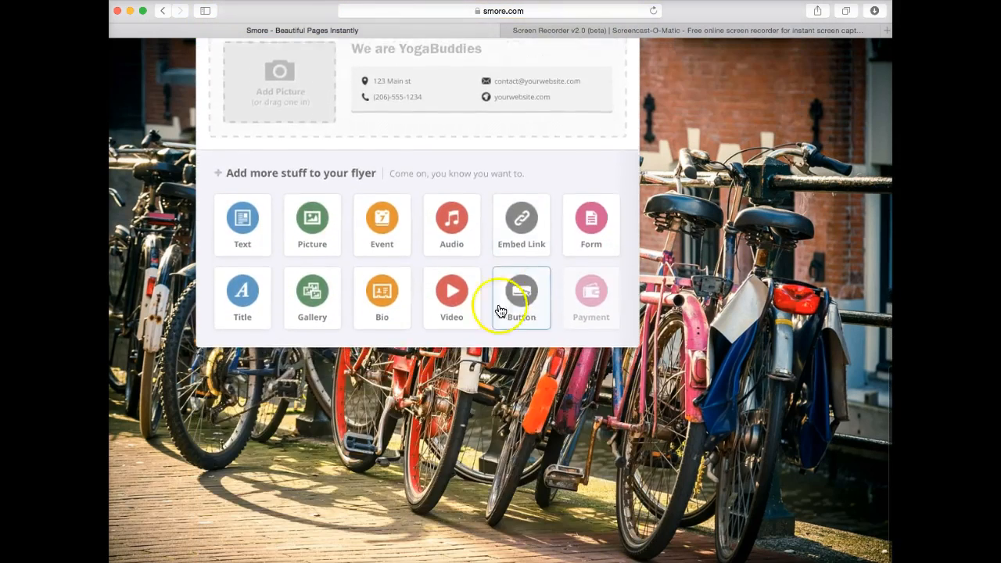
scroll(493, 274, up, 10)
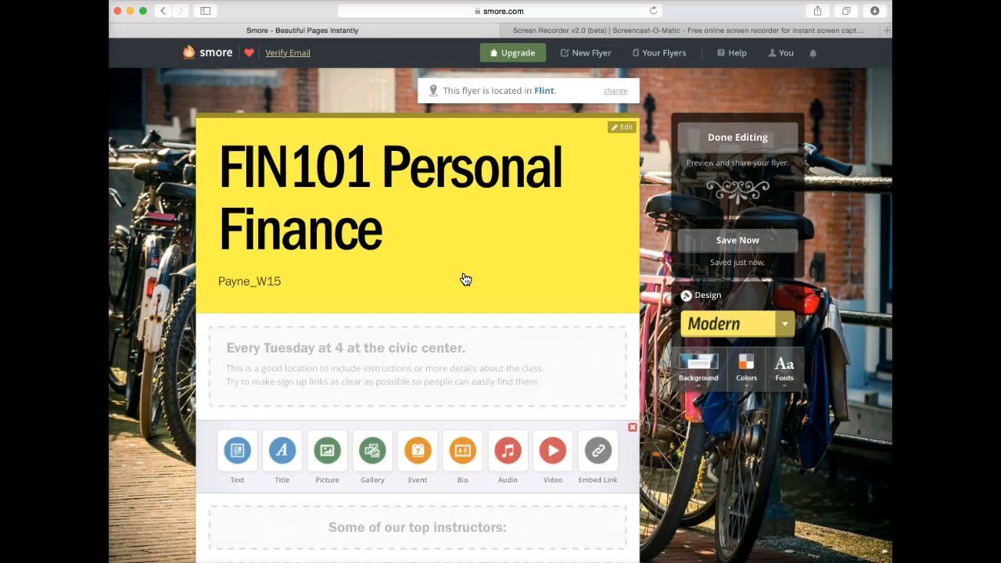
Switch the design theme from Modern to Minimal and pick the pink patterned background.
scroll(465, 279, down, 1)
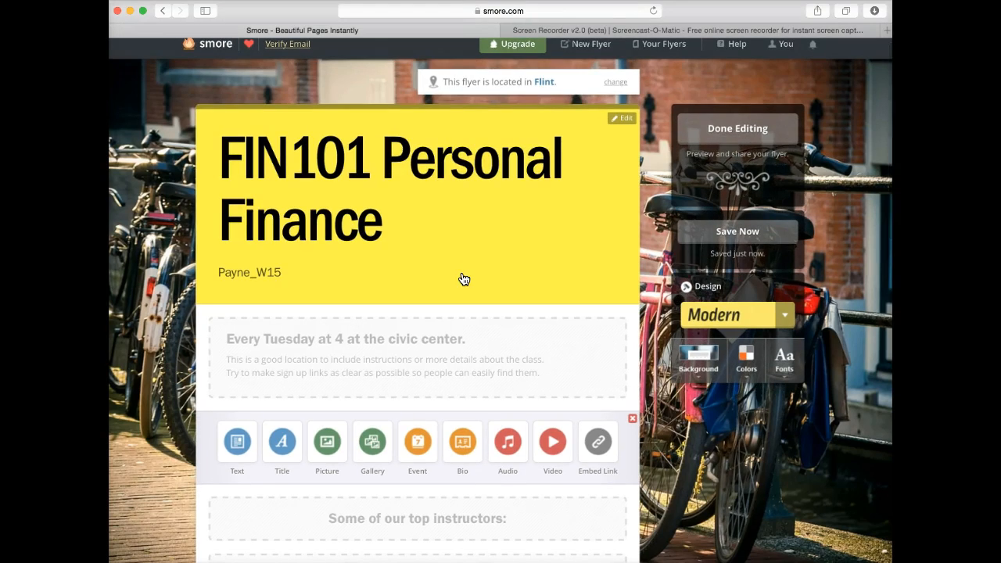
scroll(461, 279, down, 3)
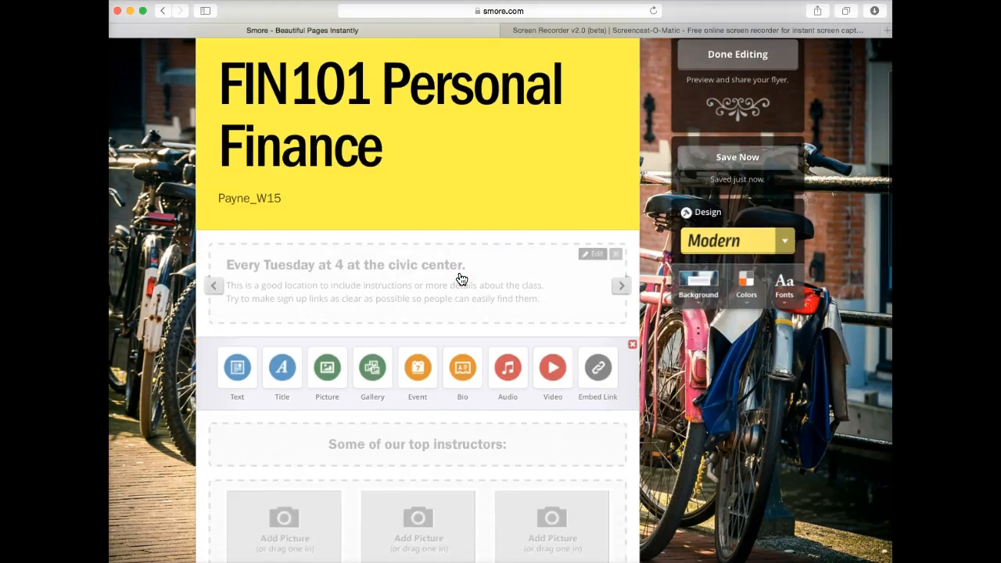
scroll(462, 279, up, 4)
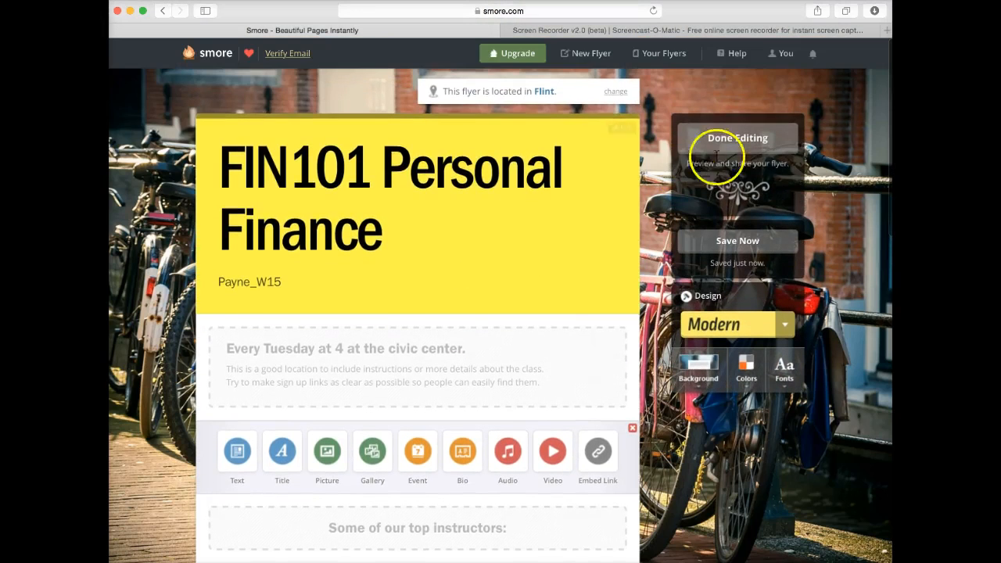
click(713, 143)
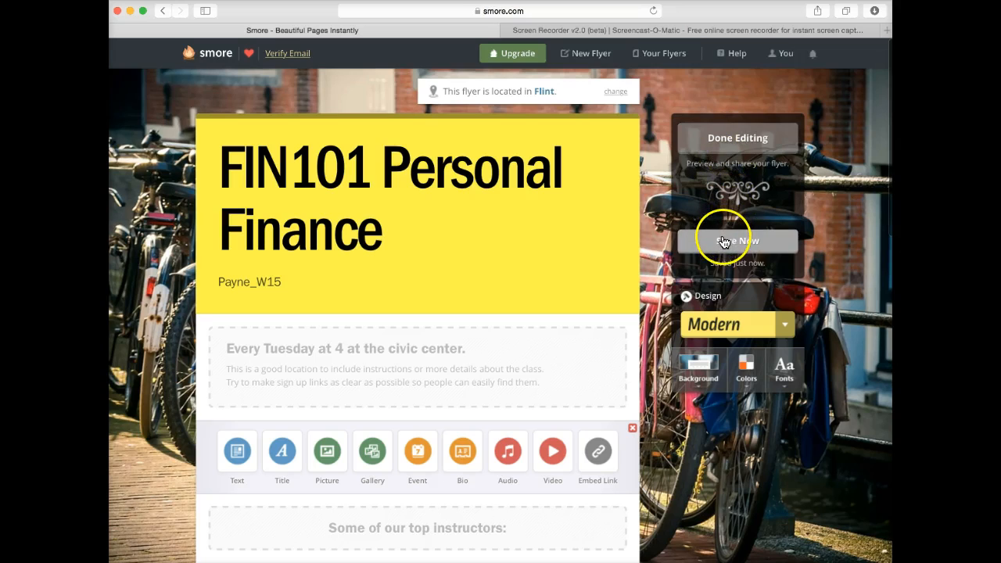
click(783, 325)
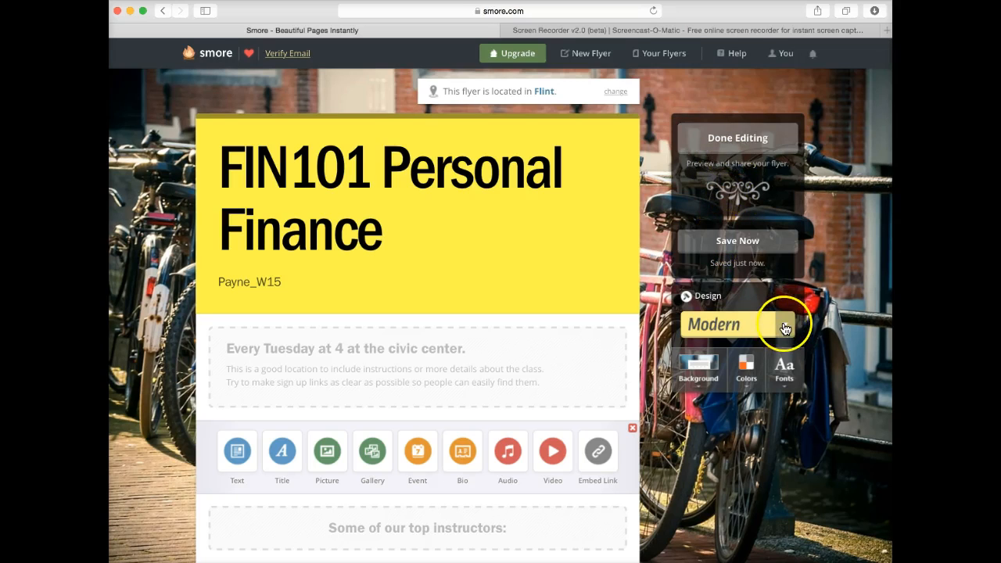
click(731, 415)
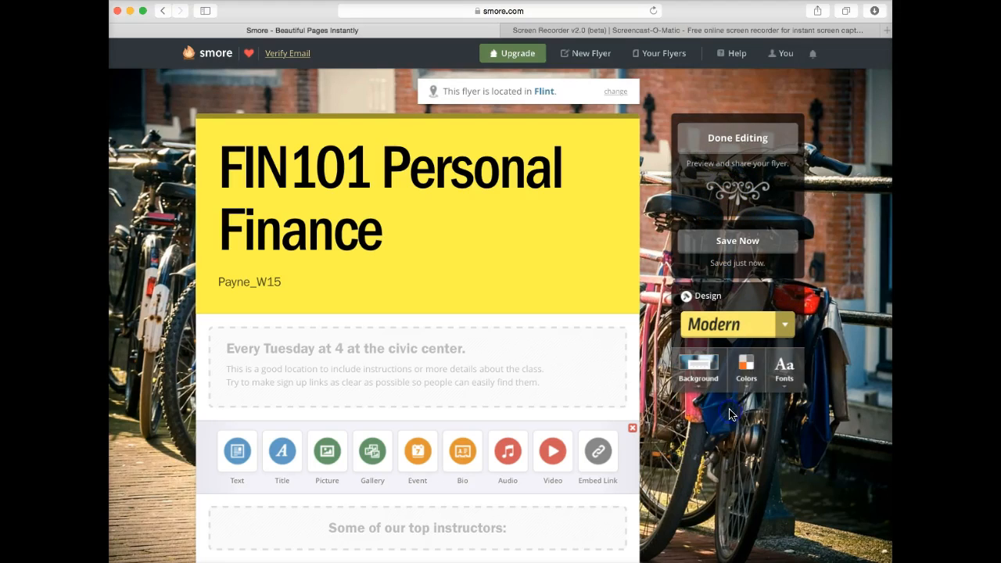
click(786, 326)
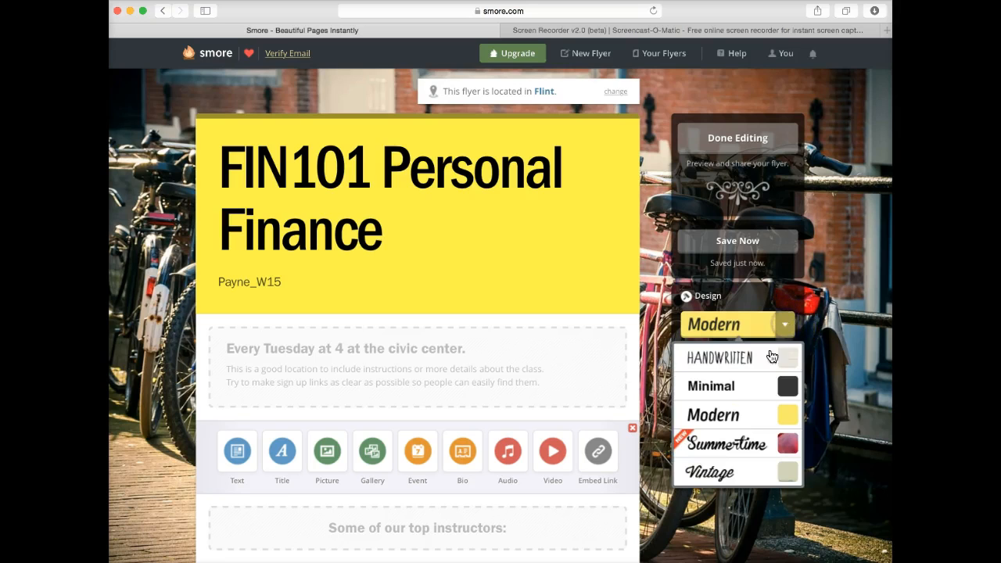
click(727, 389)
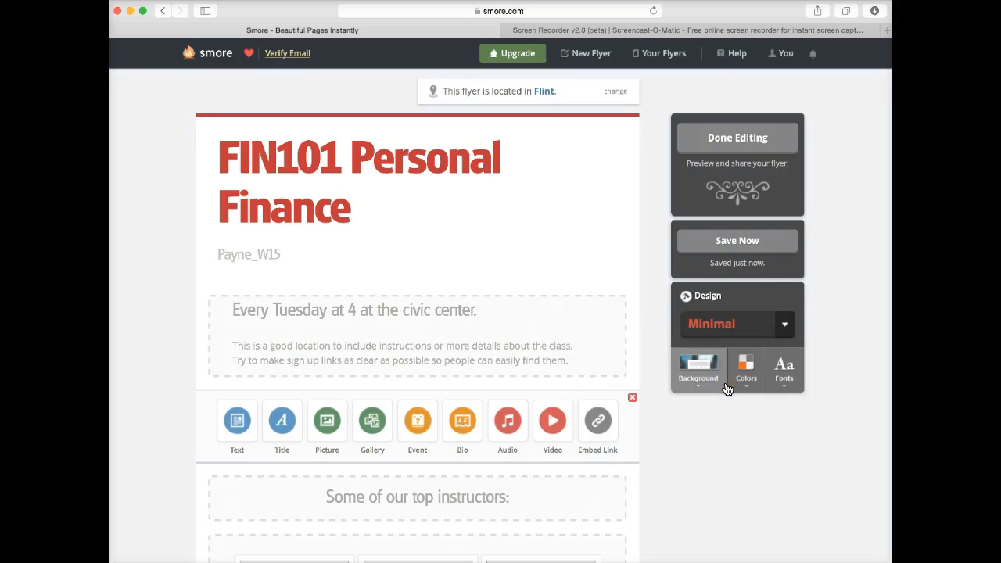
click(705, 367)
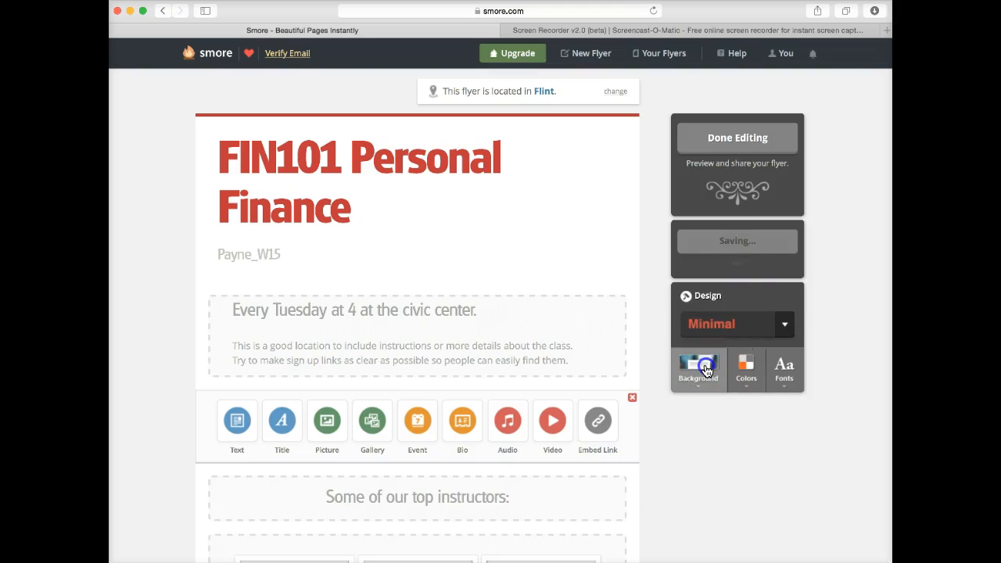
click(740, 437)
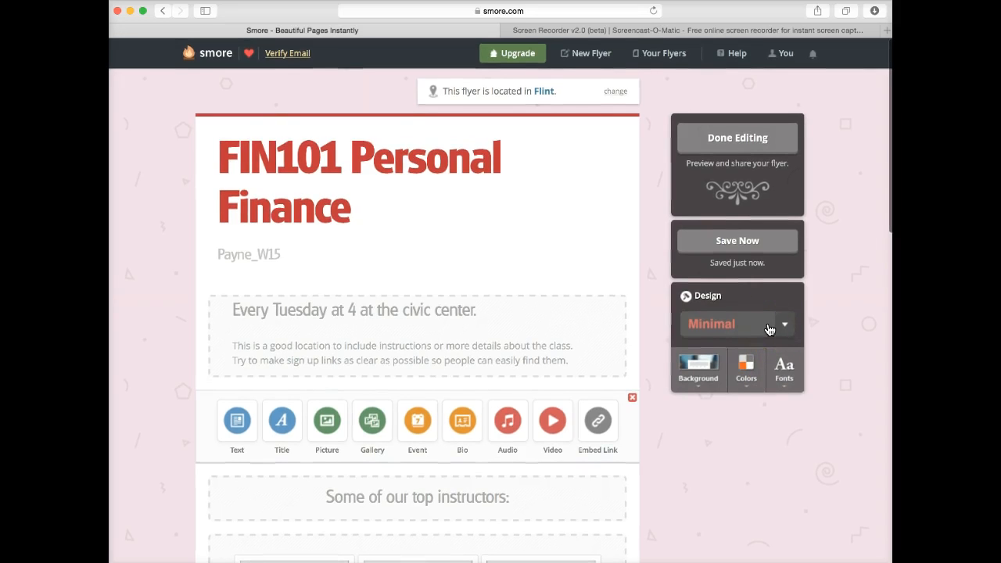
Finish editing and close the 'Tried Promoter yet?' popup to reveal the flyer's share page.
click(735, 138)
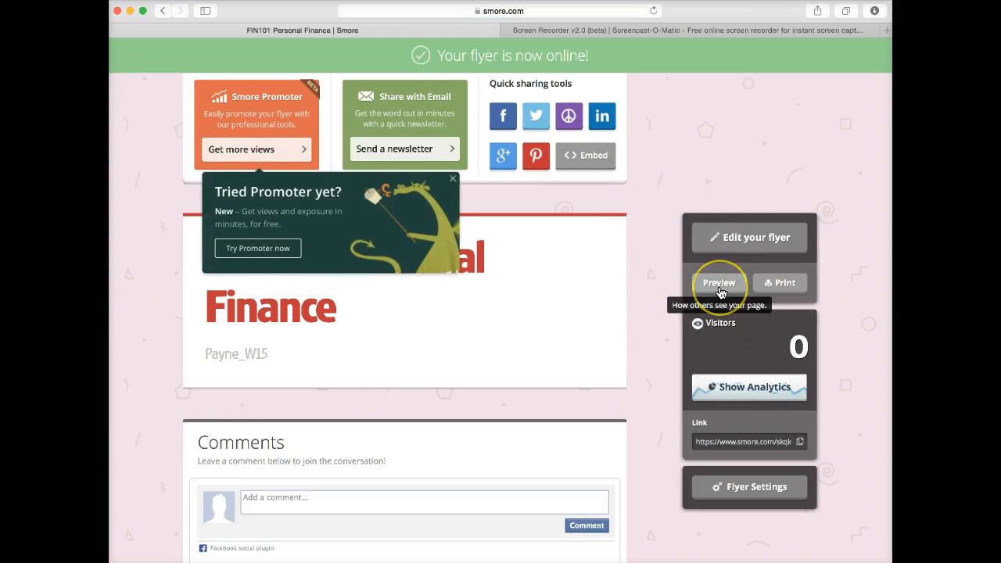
click(452, 179)
scroll(759, 335, down, 3)
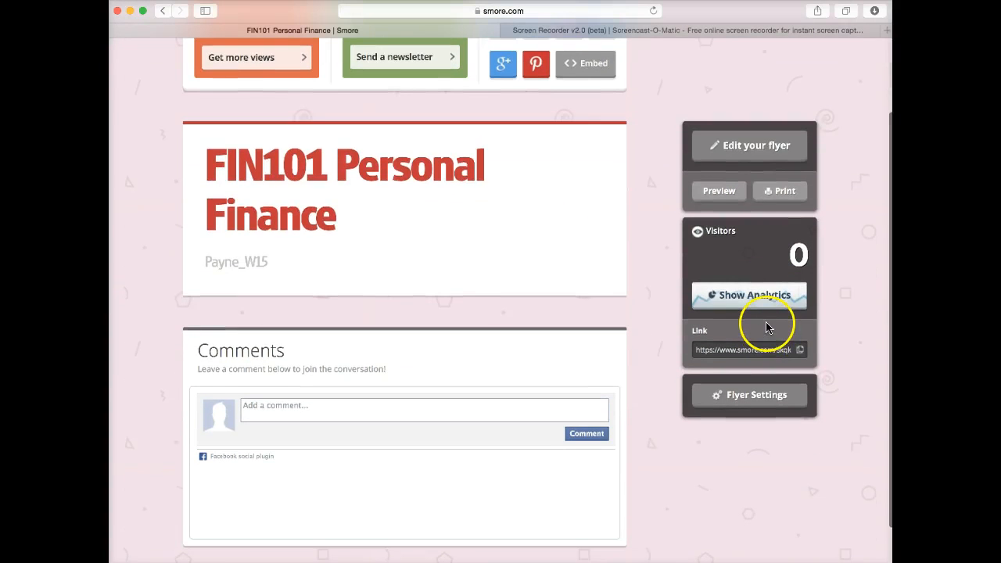
scroll(766, 327, down, 1)
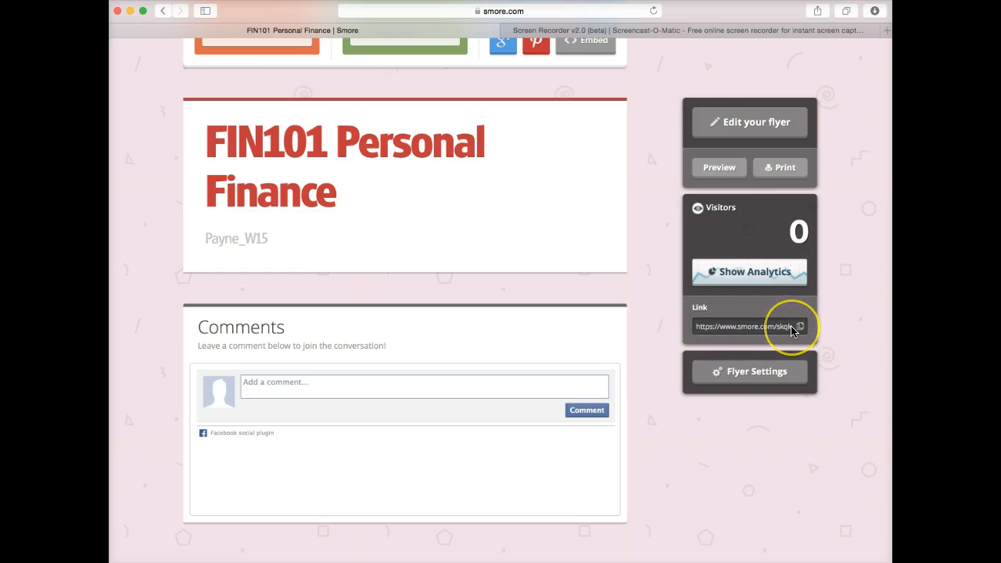
Copy the flyer's smore.com link from the Link field and look over the share page.
scroll(792, 331, down, 1)
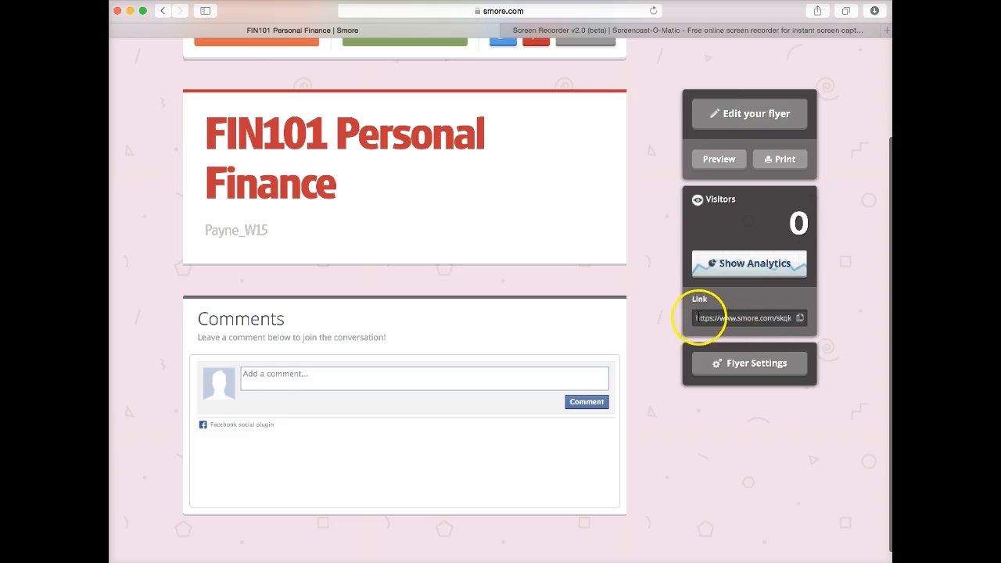
click(798, 319)
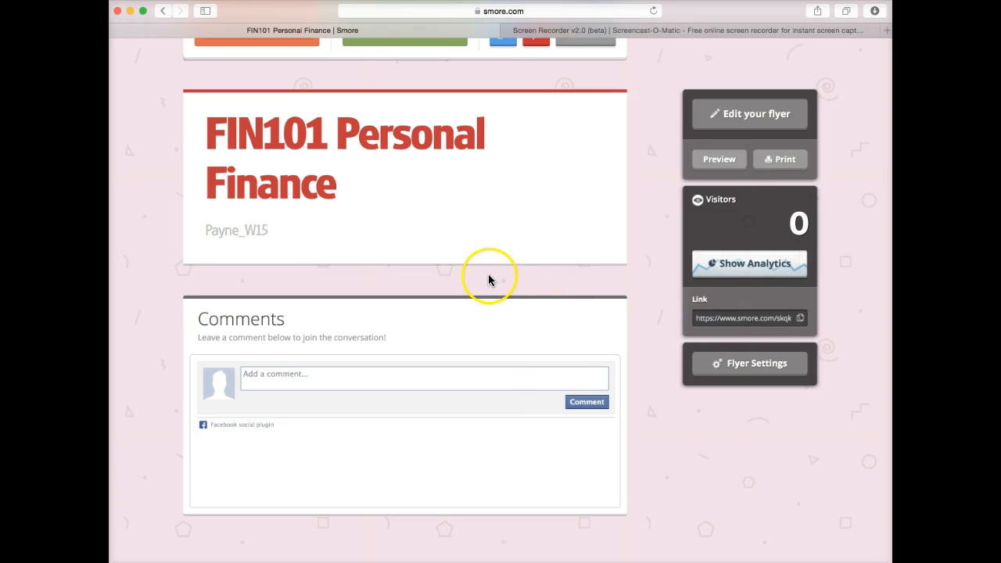
scroll(479, 278, up, 3)
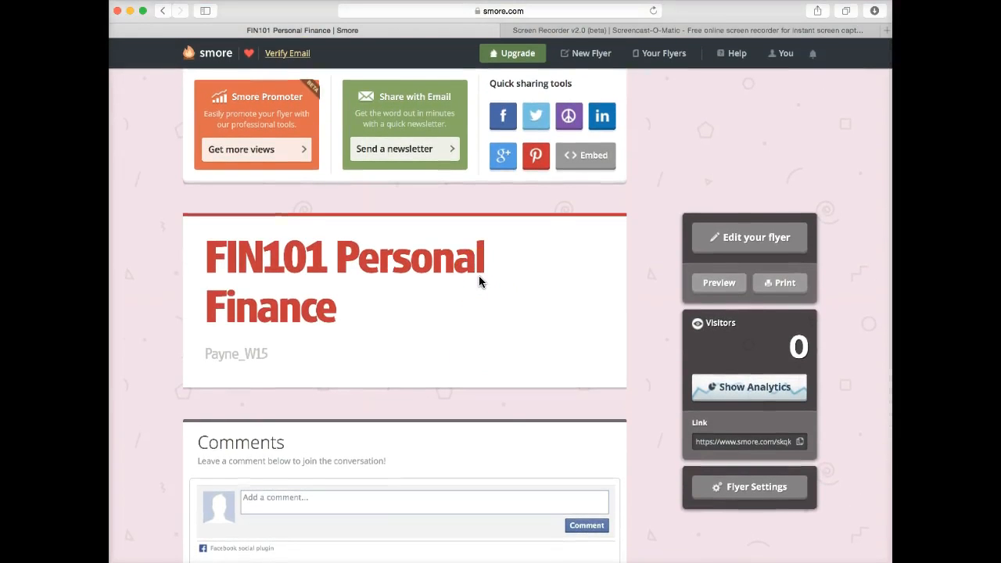
scroll(480, 282, down, 2)
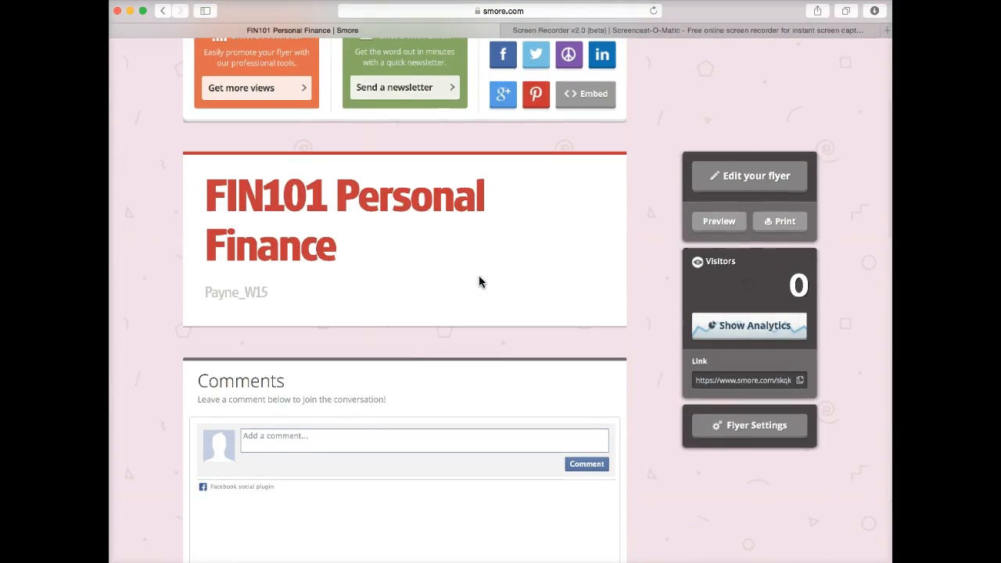
scroll(478, 282, down, 2)
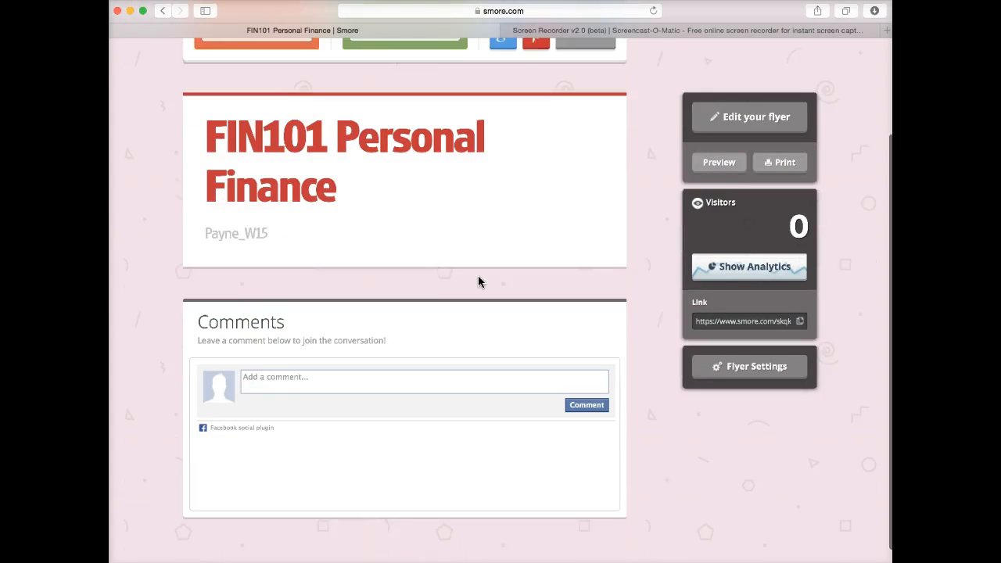
scroll(479, 282, up, 3)
scroll(478, 282, down, 1)
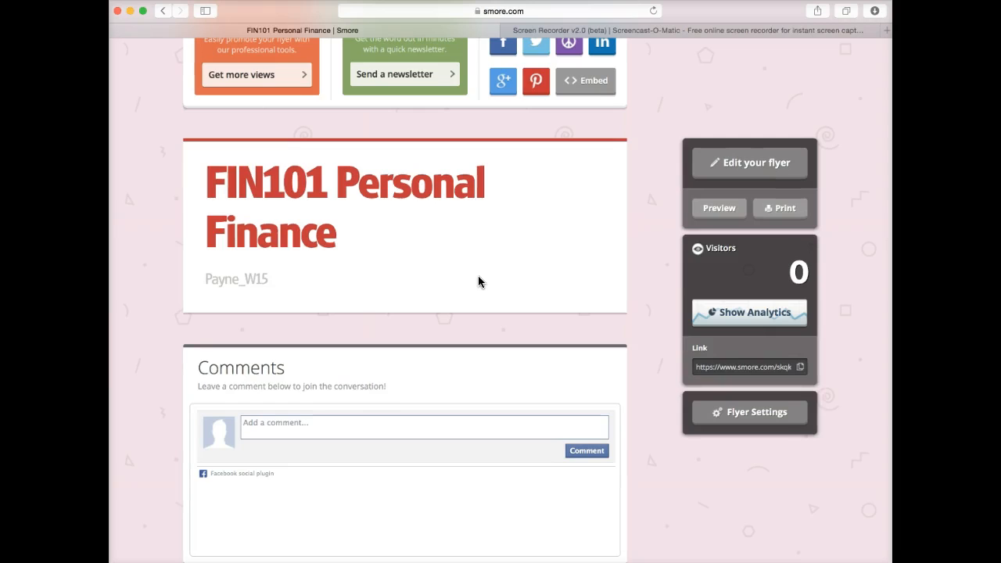
scroll(478, 275, up, 1)
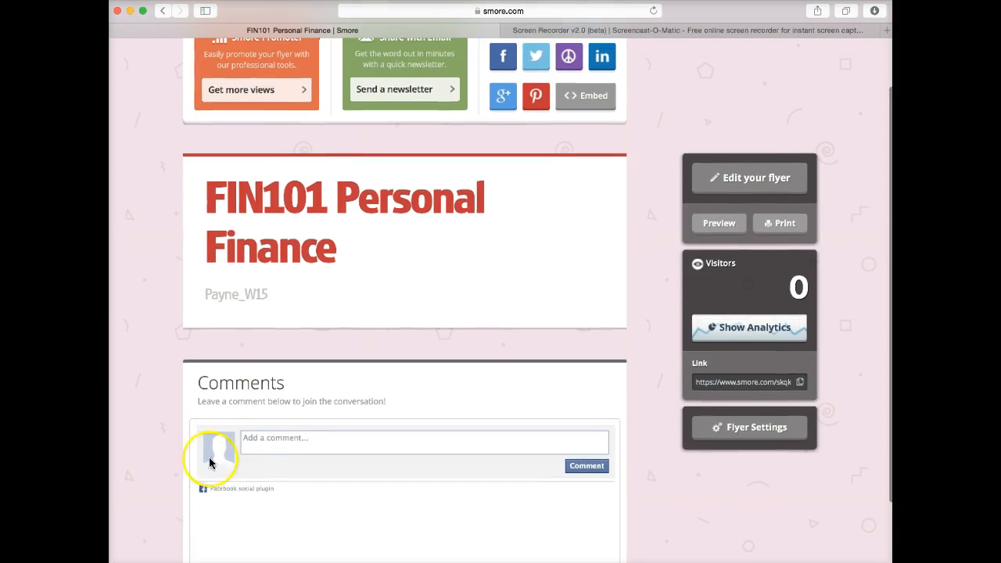